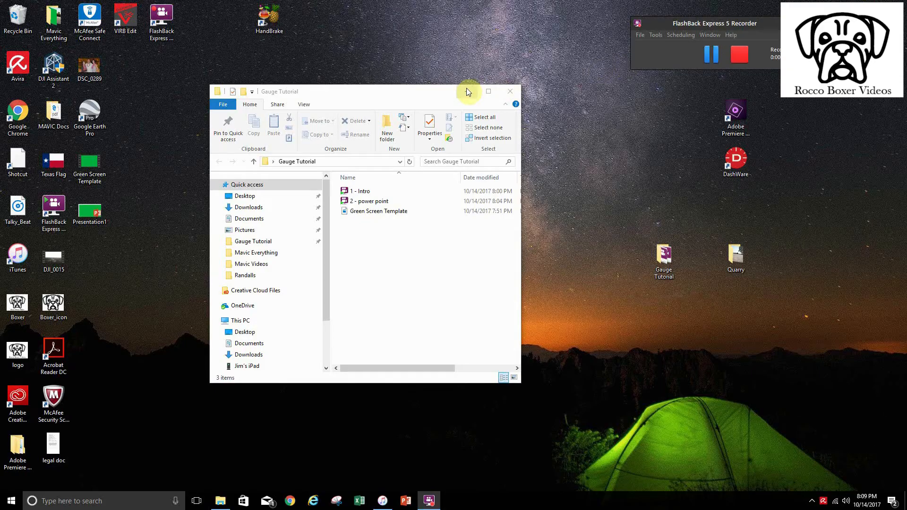
- Minimize the Gauge Tutorial folder window, switch to PowerPoint and create a blank presentation
click(467, 92)
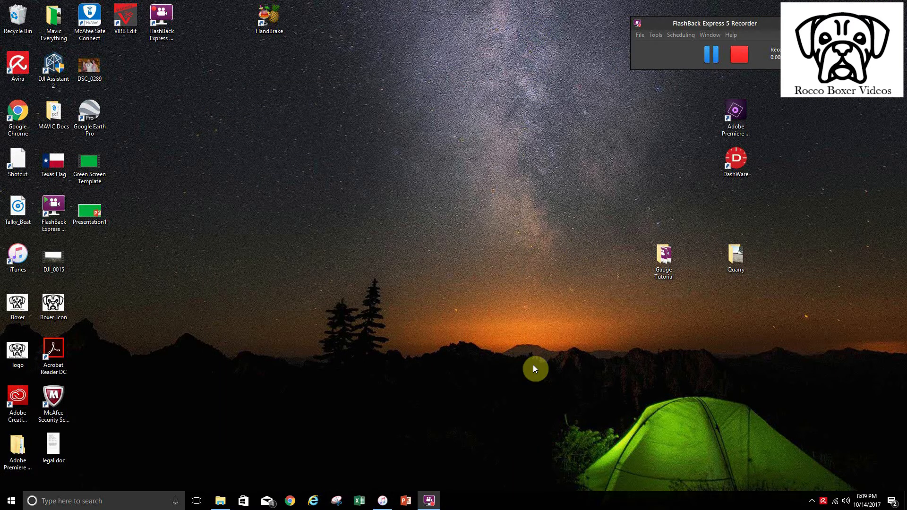
click(406, 501)
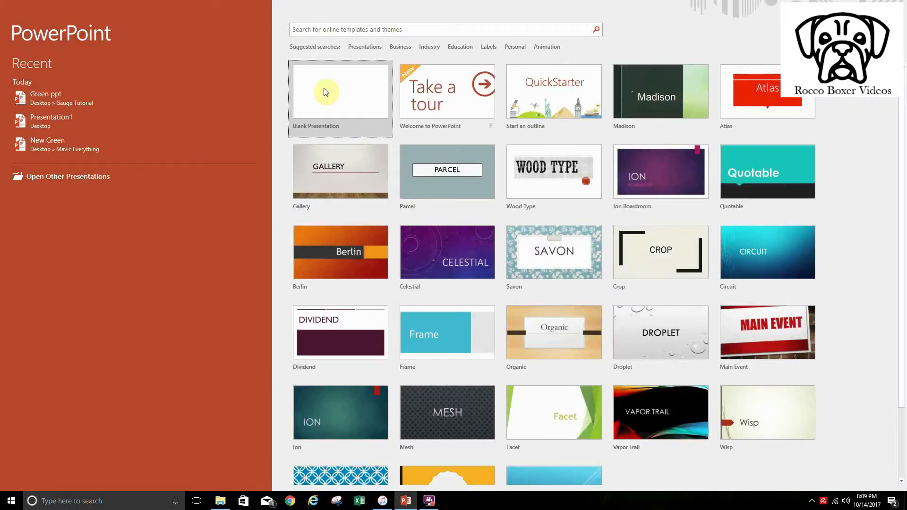
click(324, 91)
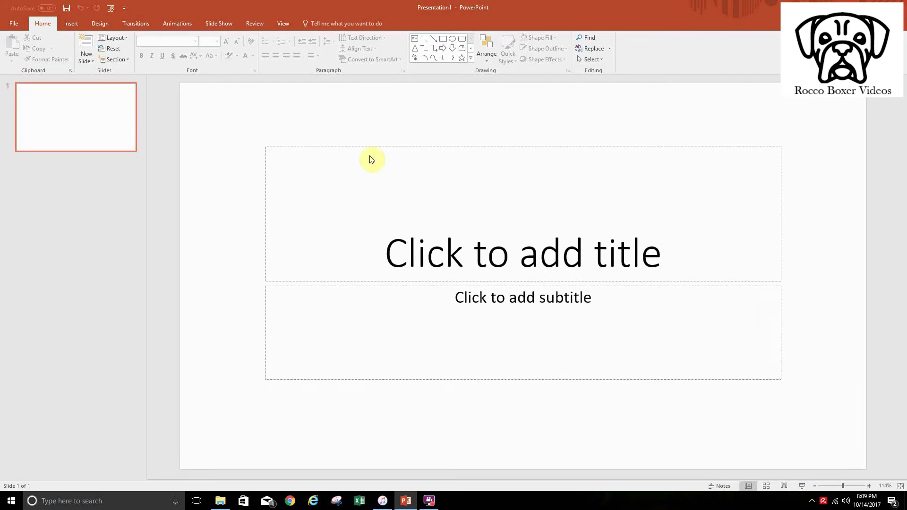
- Delete the title and subtitle placeholders and draw a rectangle covering the entire slide
click(357, 146)
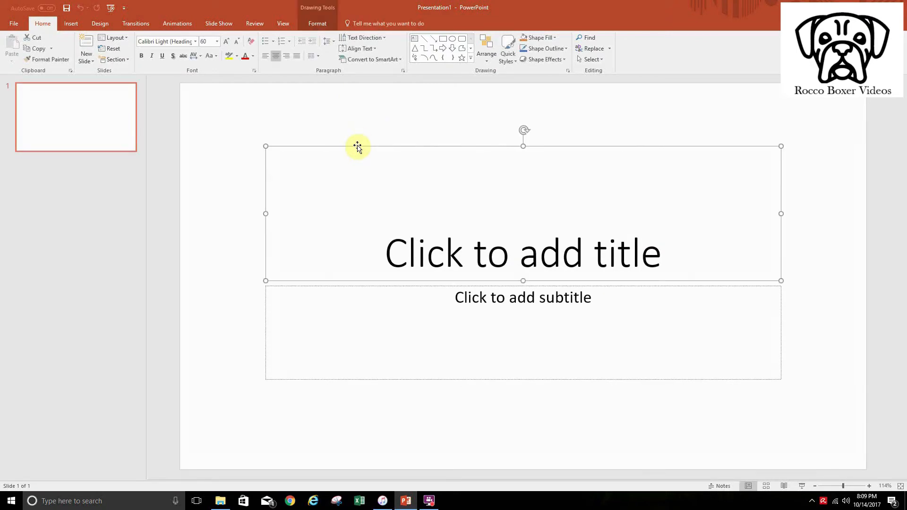
key(Delete)
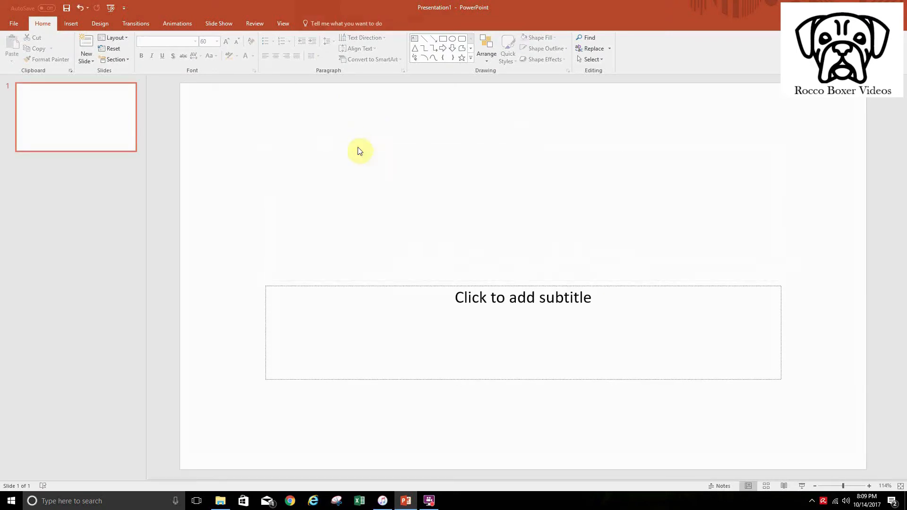
click(419, 286)
key(Delete)
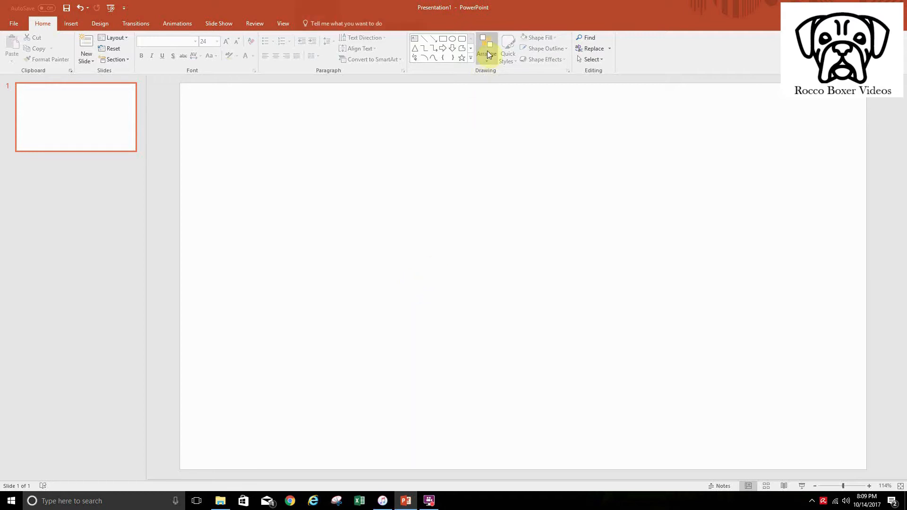
click(447, 40)
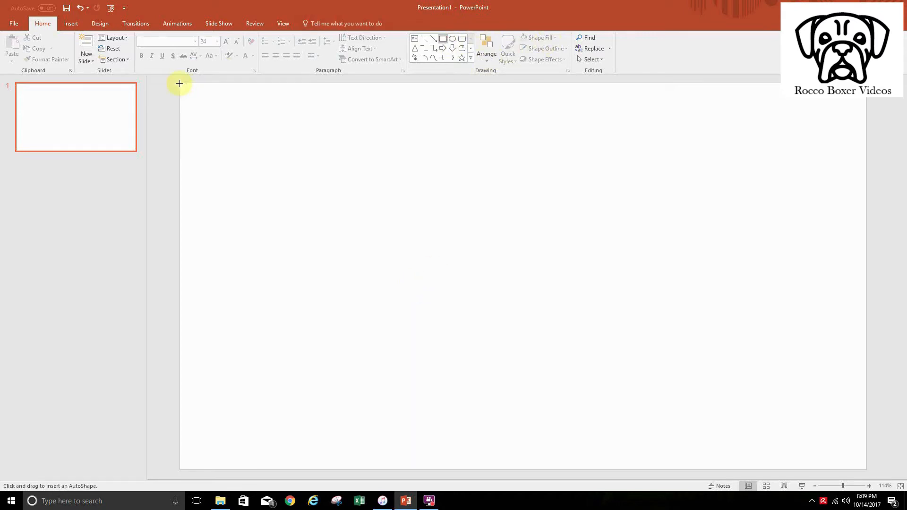
mouse_move(180, 84)
mouse_down()
mouse_move(471, 320)
mouse_move(827, 469)
mouse_move(867, 469)
mouse_up()
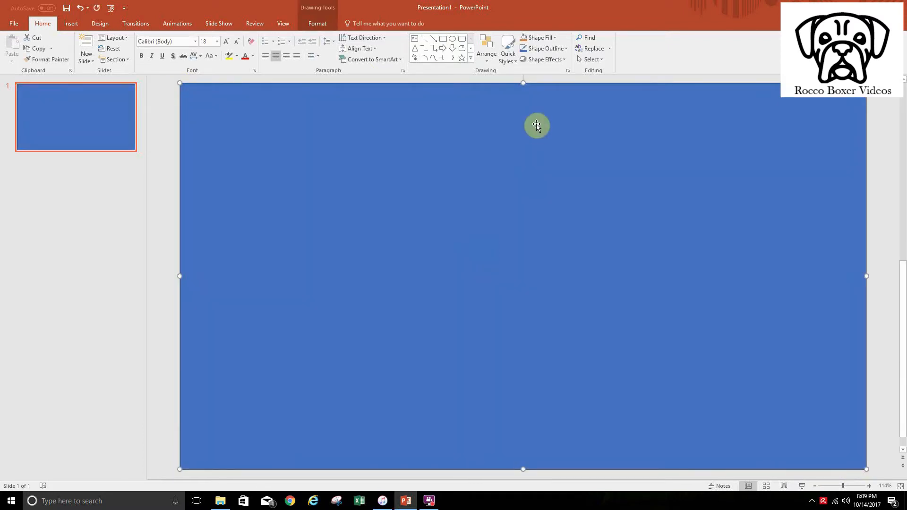
- Fill the rectangle with a custom RGB color of red 0, green 177 and blue 64
click(556, 38)
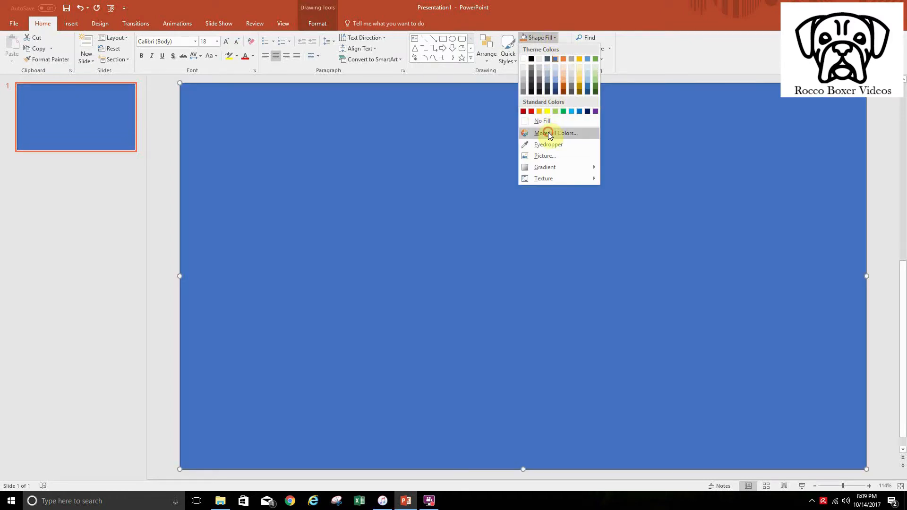
click(549, 134)
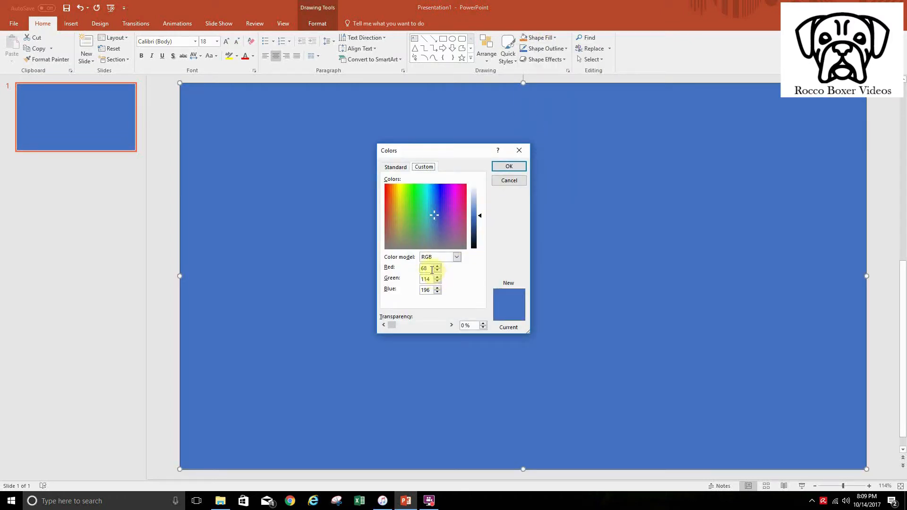
double_click(431, 268)
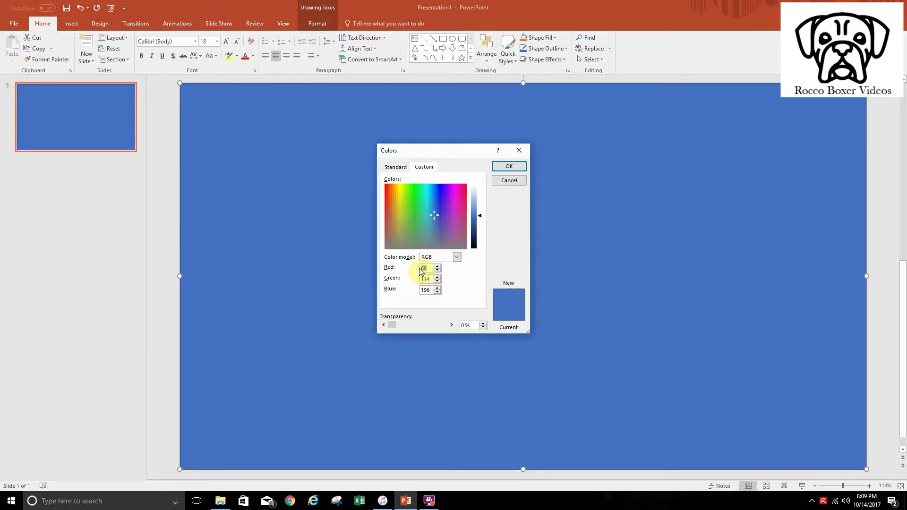
text(0)
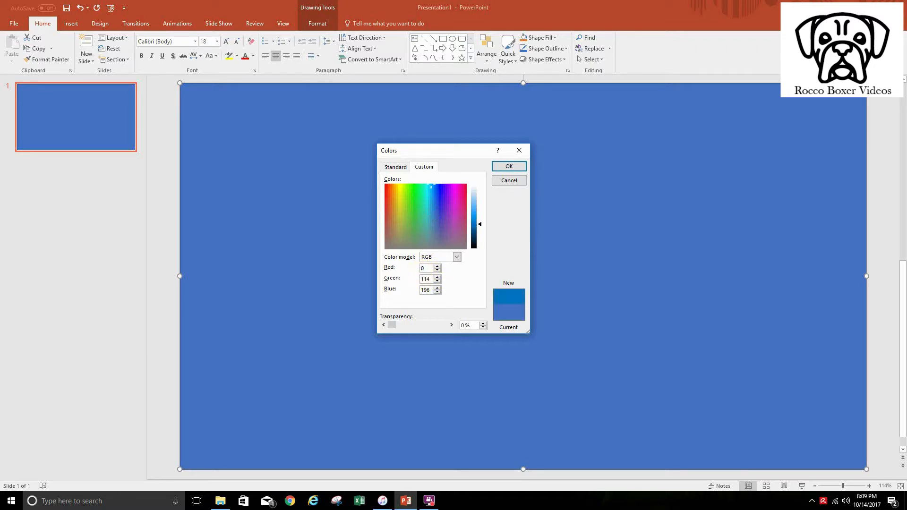
double_click(424, 279)
text(177)
click(430, 289)
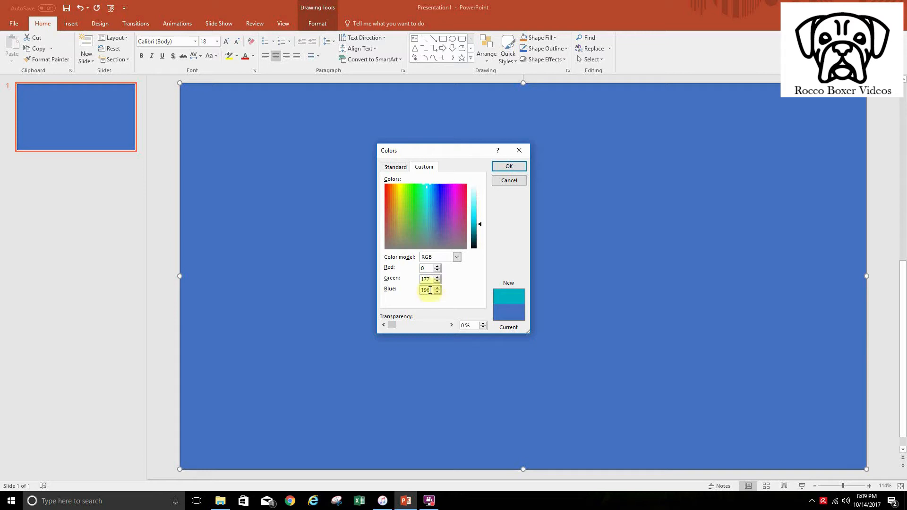
drag(430, 290, 419, 290)
text(6)
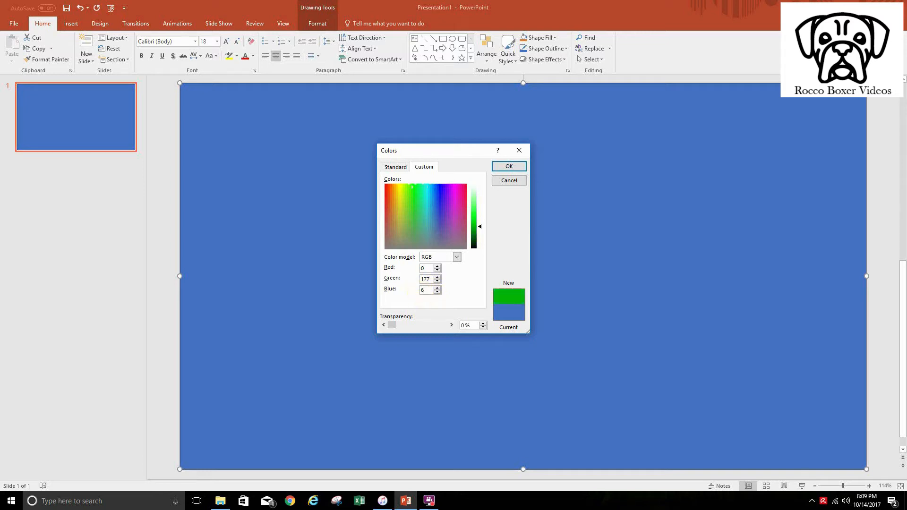
text(4)
click(509, 167)
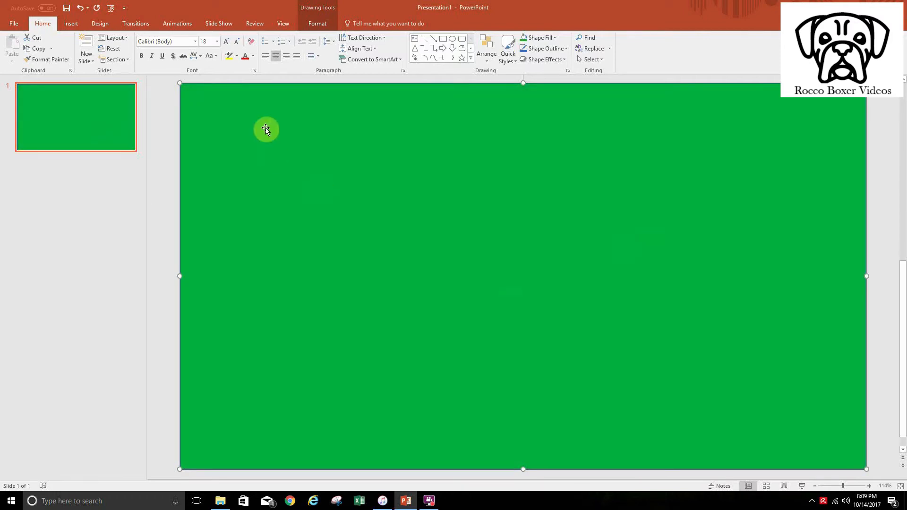
- Save just the current slide as a JPEG image named Presentation1 in the Gauge Tutorial folder
click(14, 24)
click(18, 117)
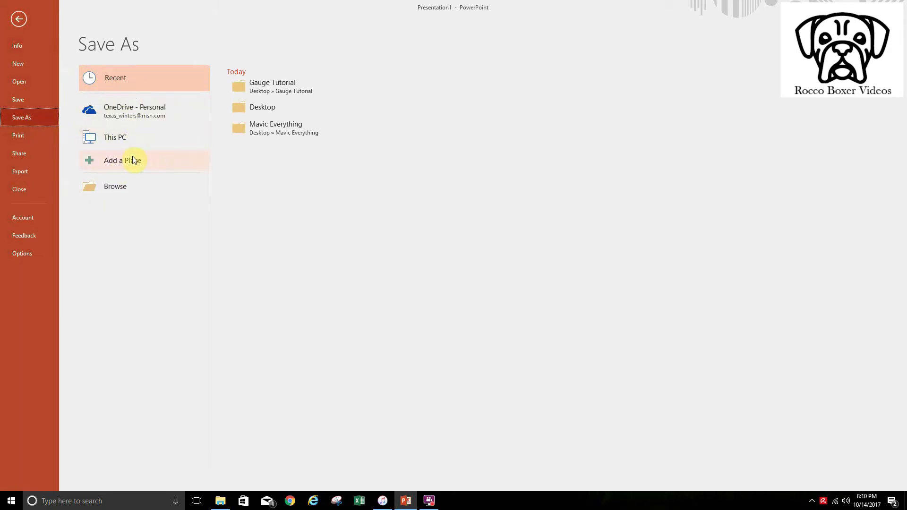
click(264, 92)
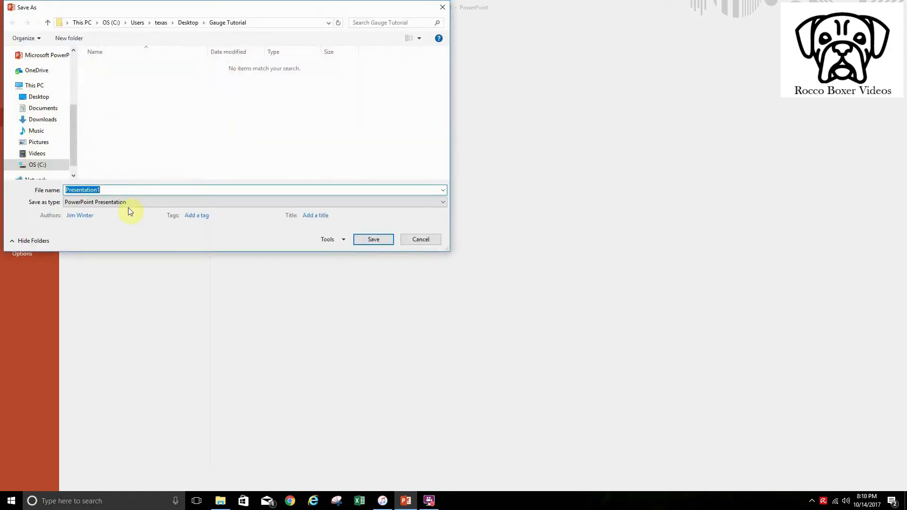
click(353, 206)
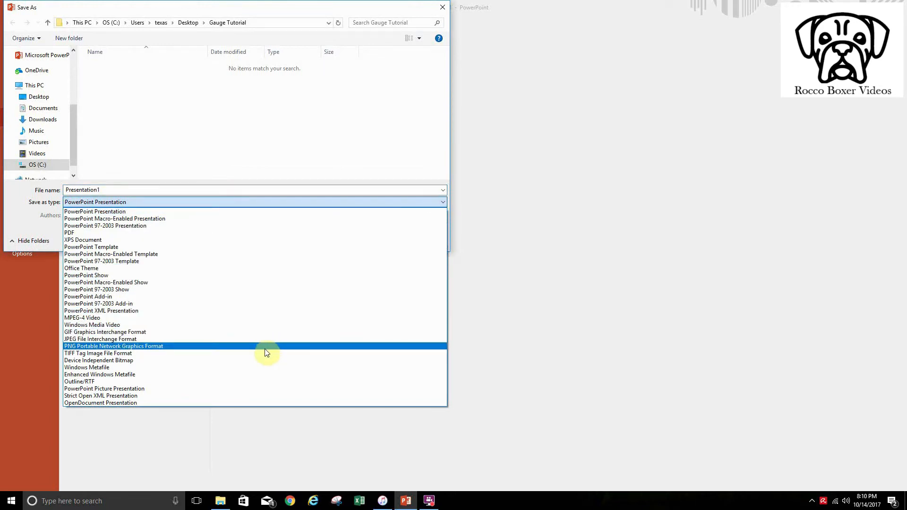
click(258, 340)
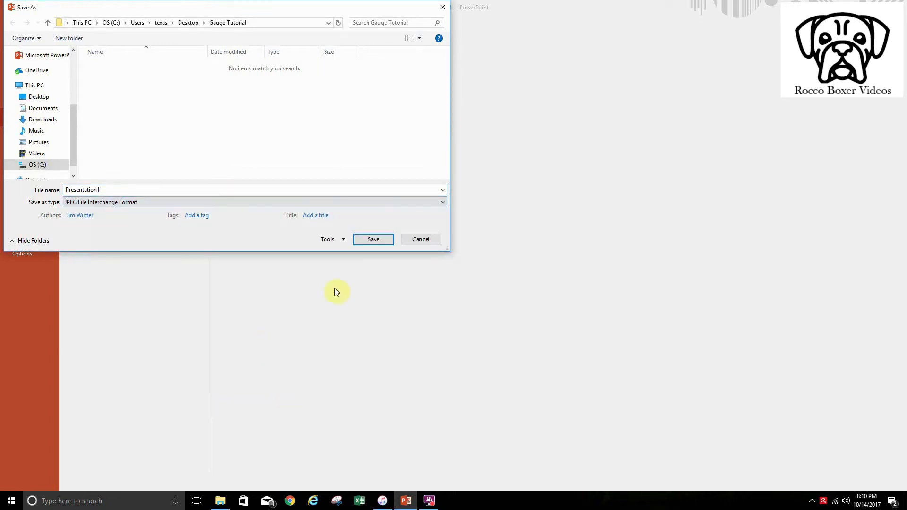
click(370, 239)
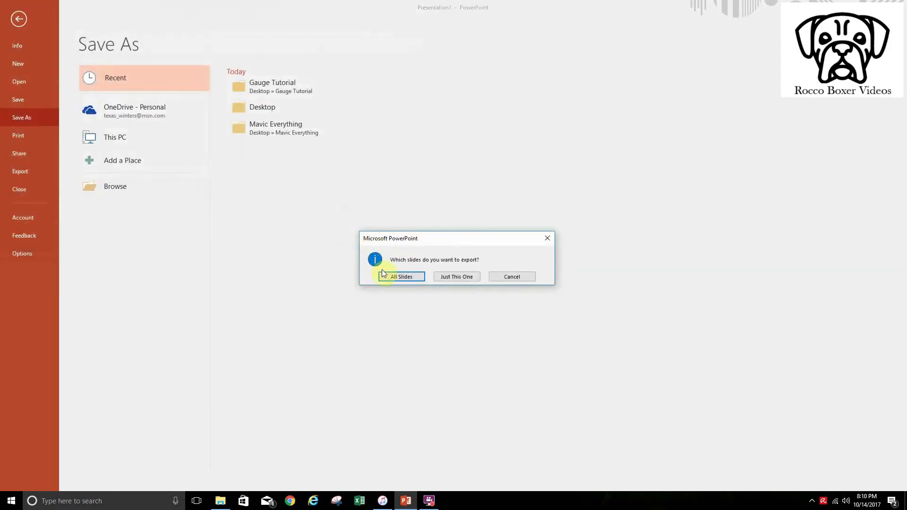
click(456, 277)
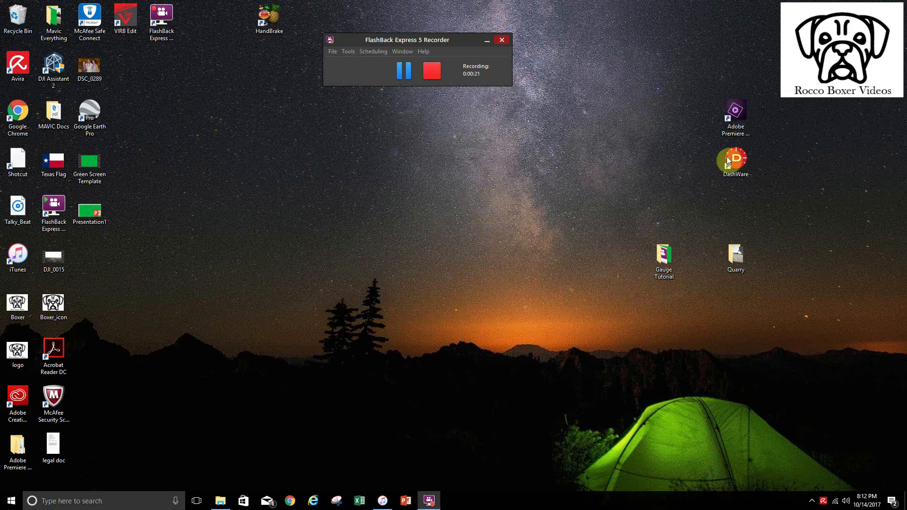
- Open the Adobe Premiere Elements 15 Video Editor and import the Presentation1 image from the Gauge Tutorial folder
double_click(735, 116)
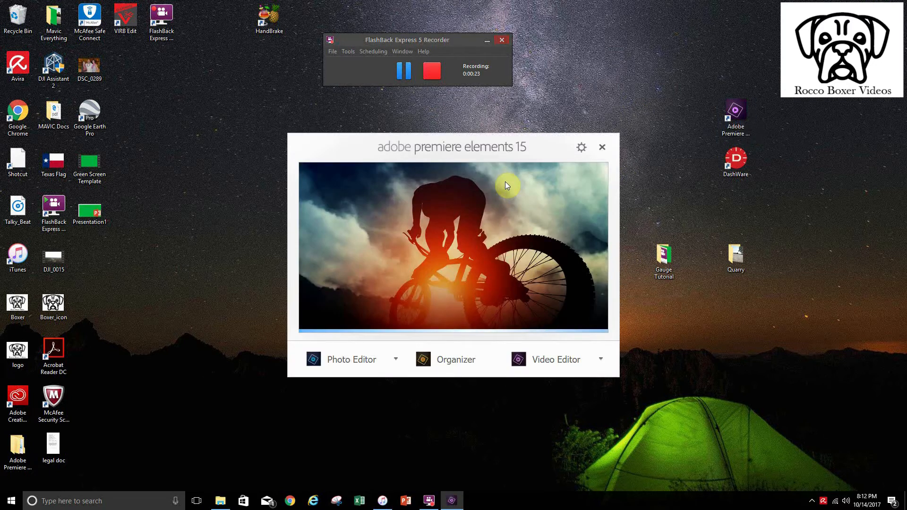
click(560, 362)
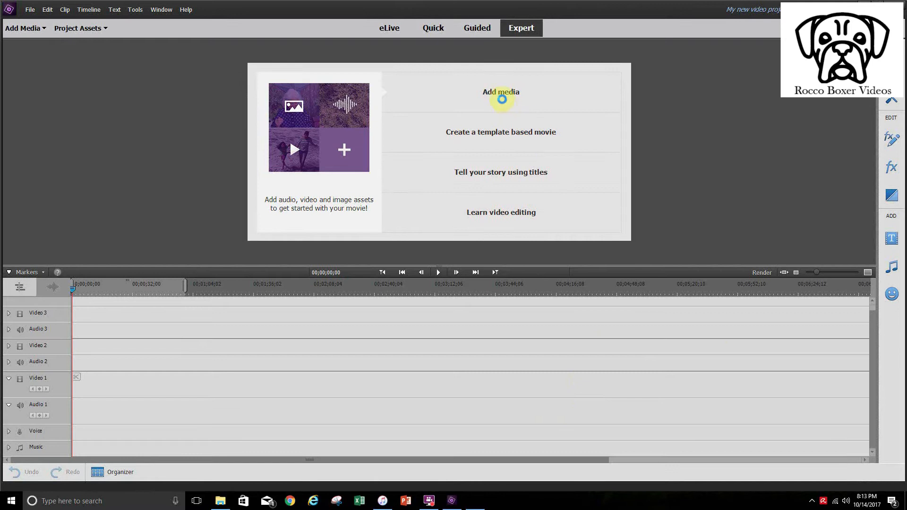
click(510, 95)
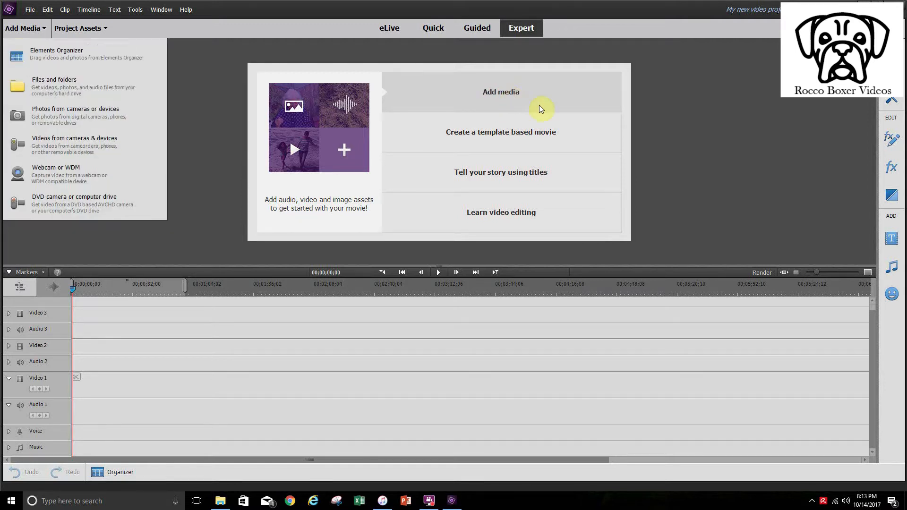
click(84, 79)
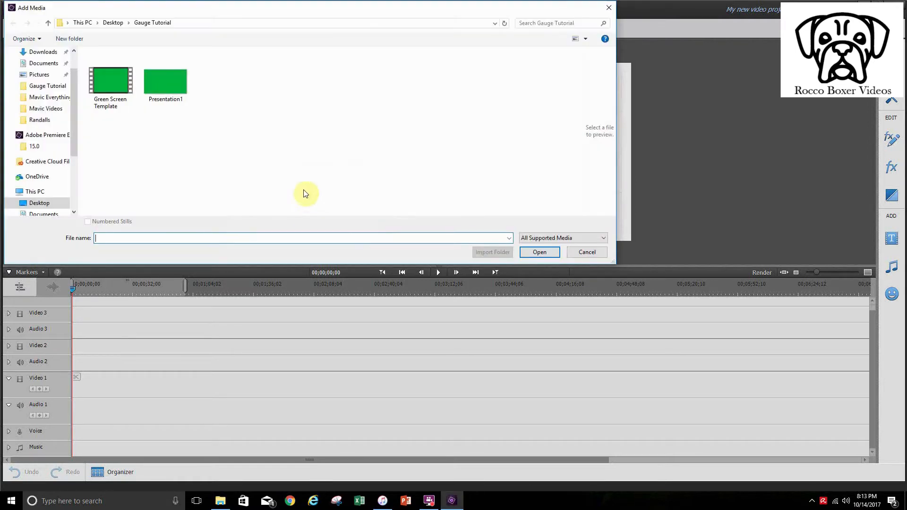
click(172, 92)
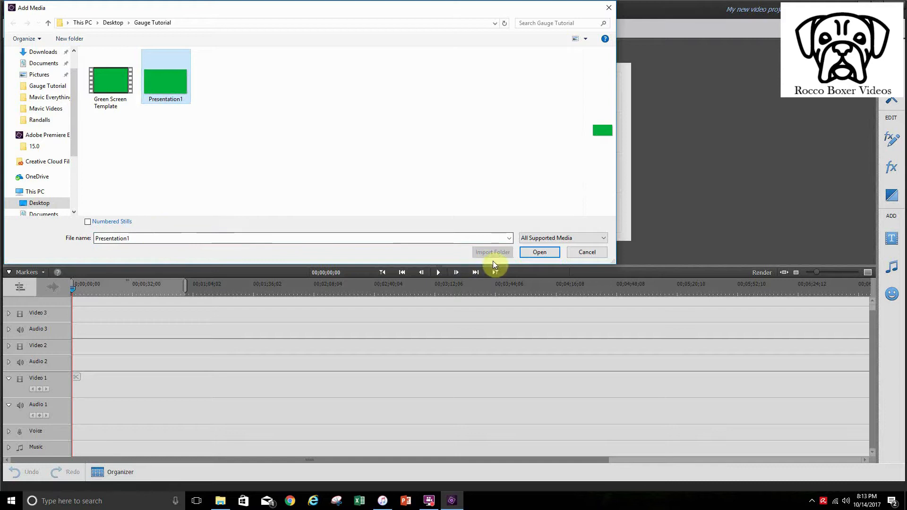
click(540, 253)
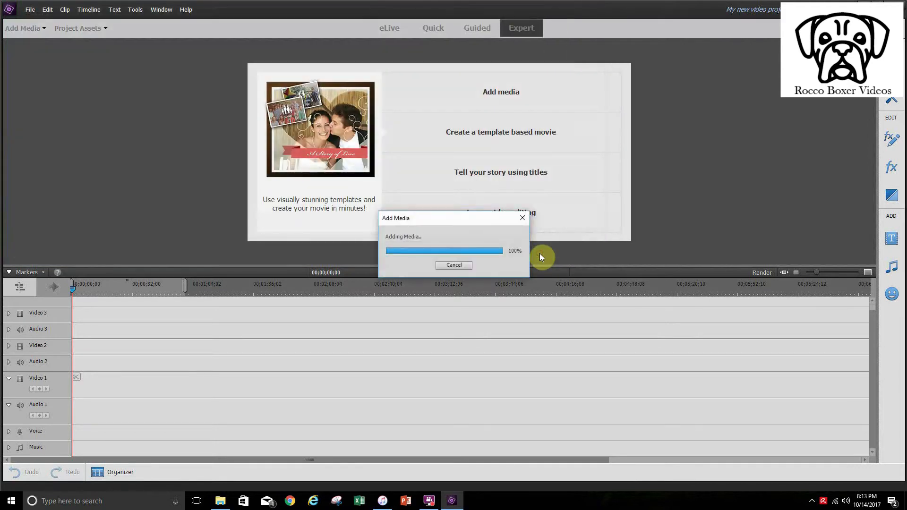
- Place Presentation1.jpg at the start of the Video 1 track and extend the clip to about 9 minutes 57 seconds
click(29, 69)
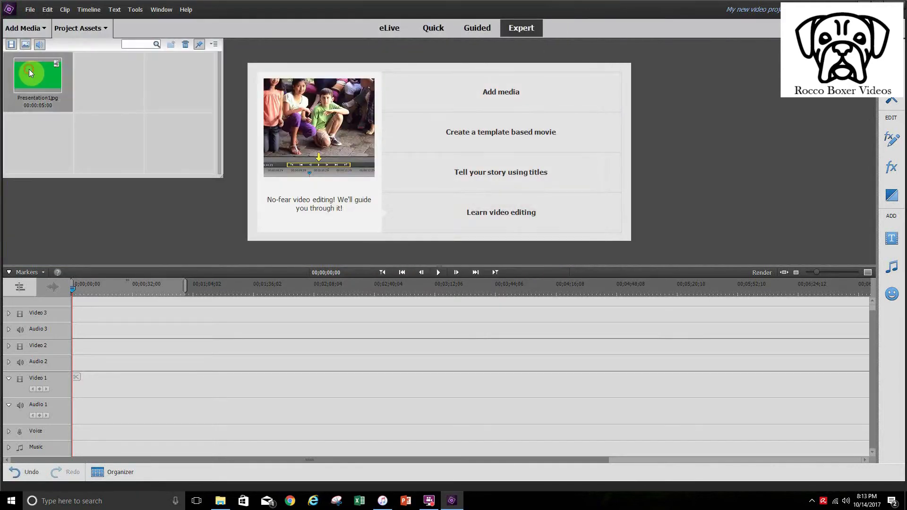
drag(29, 69, 75, 381)
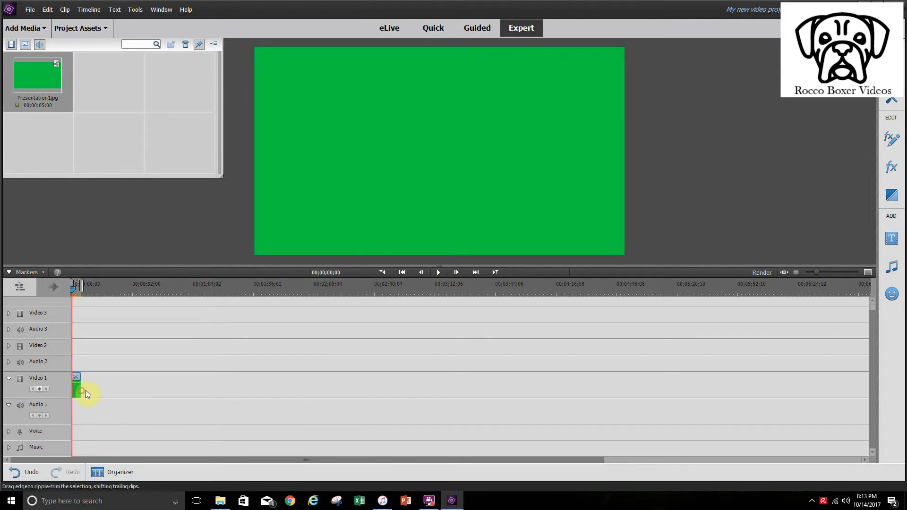
drag(86, 390, 853, 404)
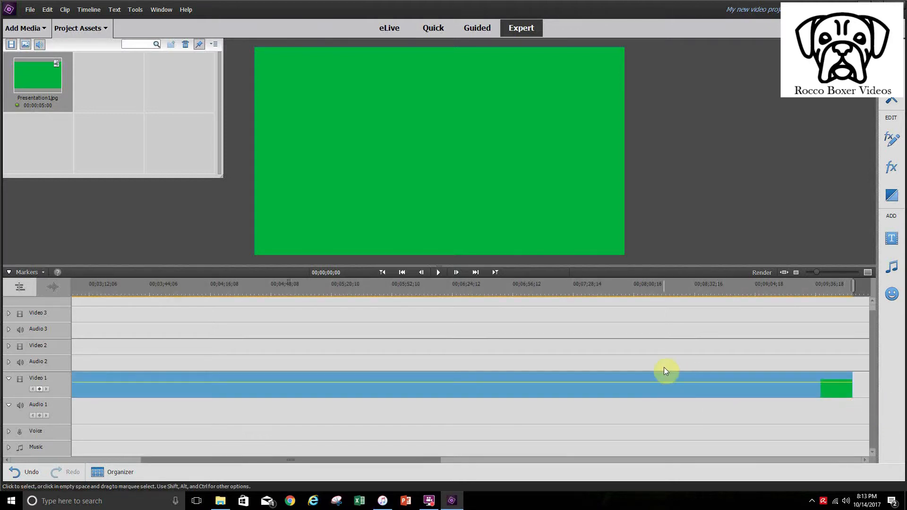
- Preview playback of the extended green clip from about 45 seconds into the timeline
click(518, 461)
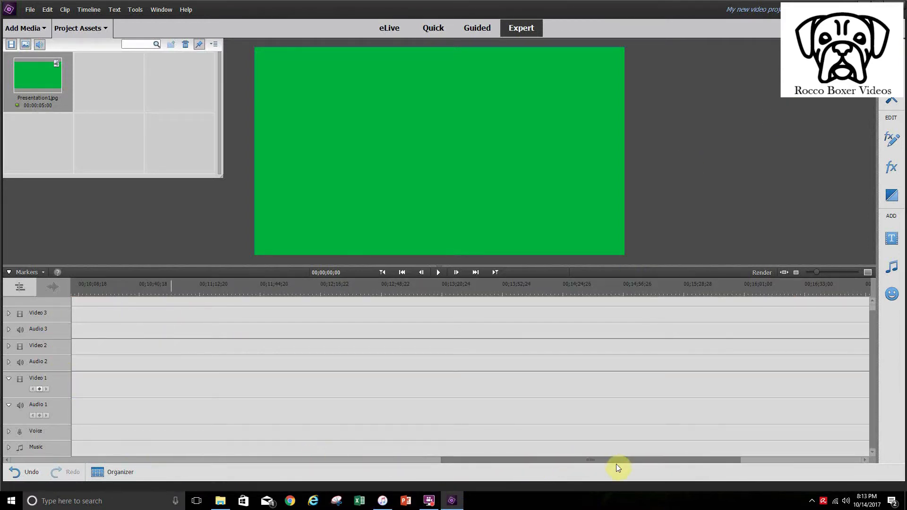
drag(609, 458, 160, 447)
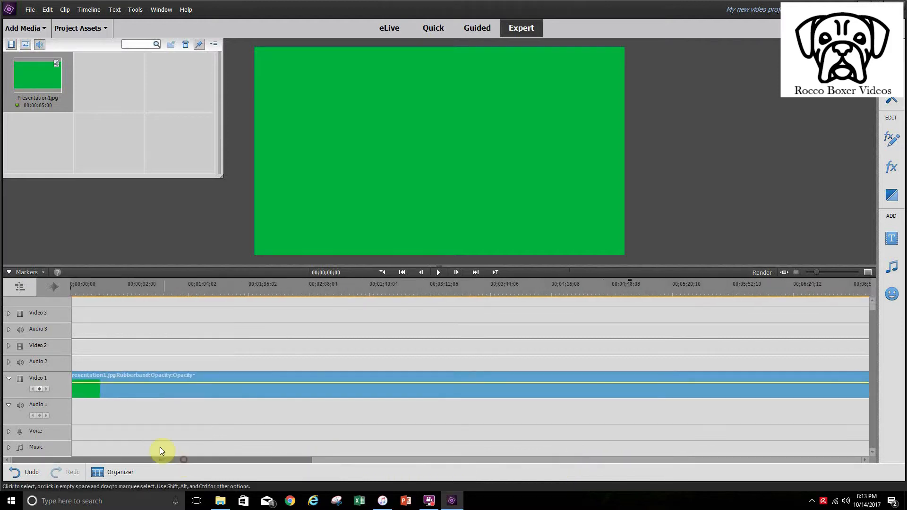
click(152, 288)
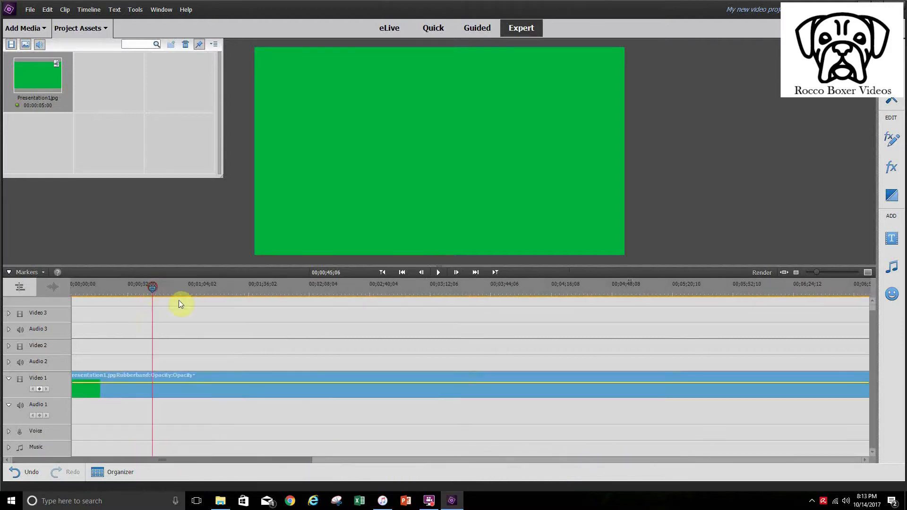
click(438, 272)
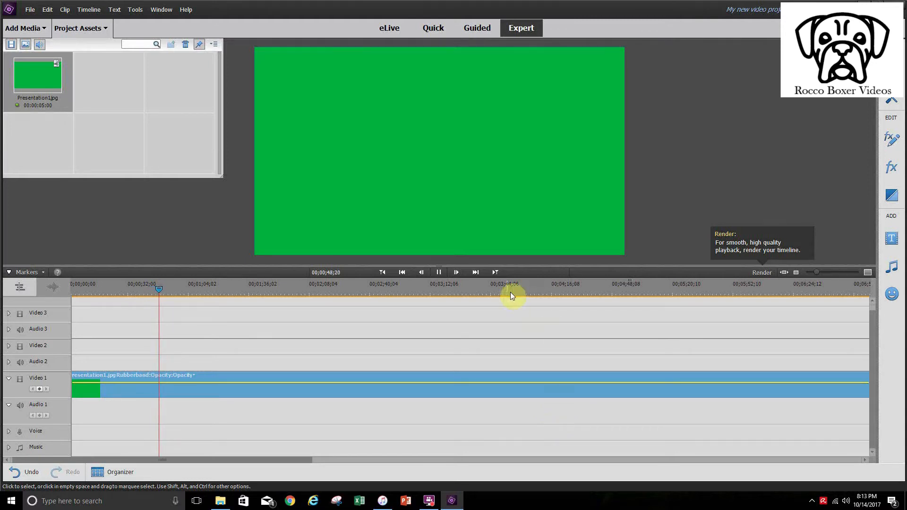
click(439, 273)
- Open the export settings for the green clip and choose devices as the export destination
click(874, 28)
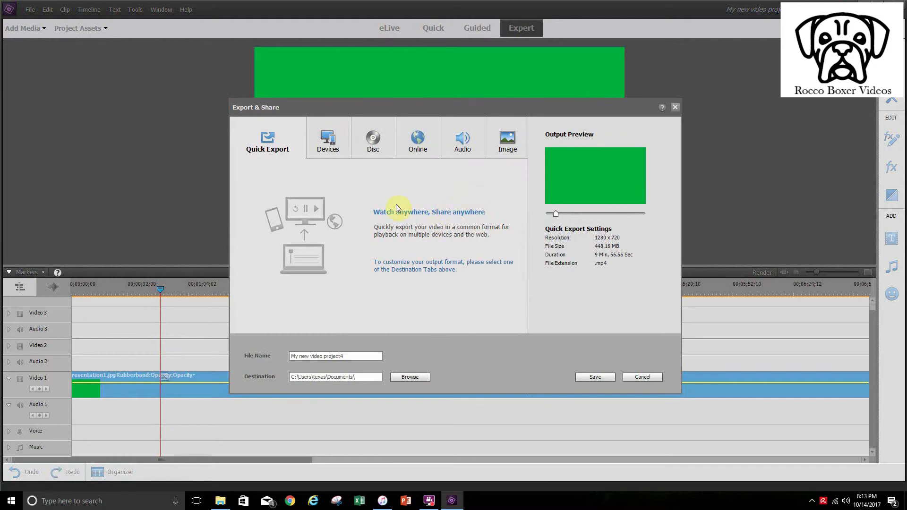
click(331, 137)
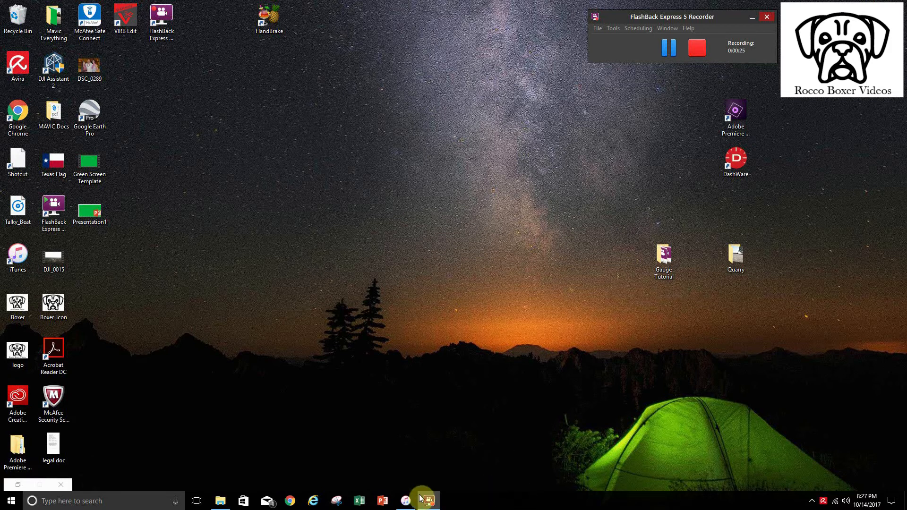
- Switch to iTunes and show the DJI GO 4 documents in the connected iPad's file sharing
click(406, 501)
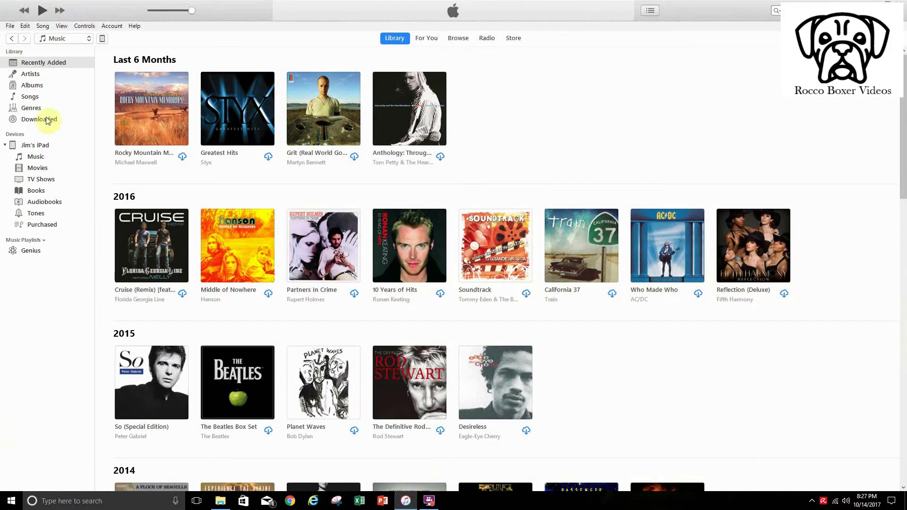
click(103, 40)
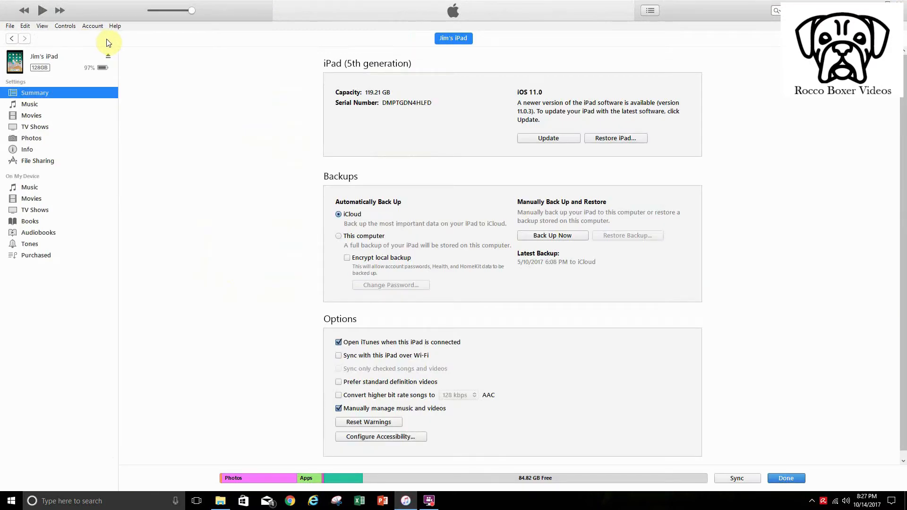
click(41, 162)
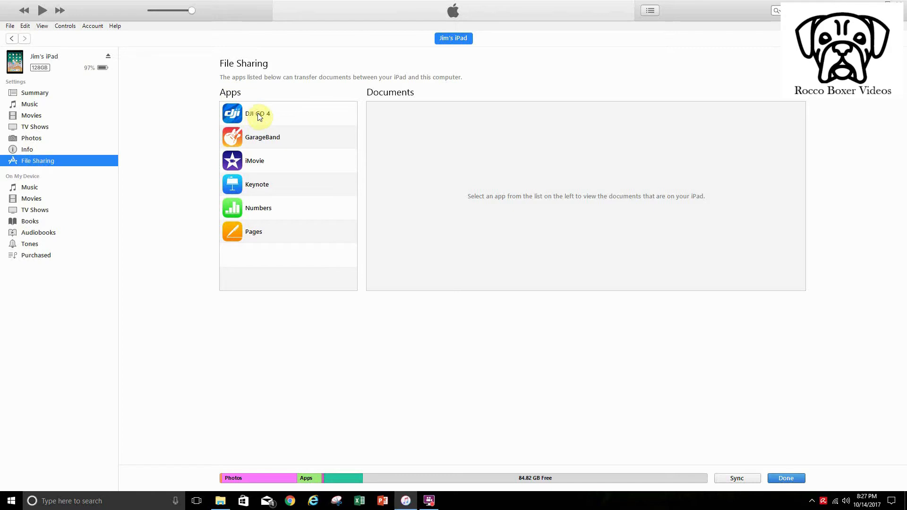
click(233, 117)
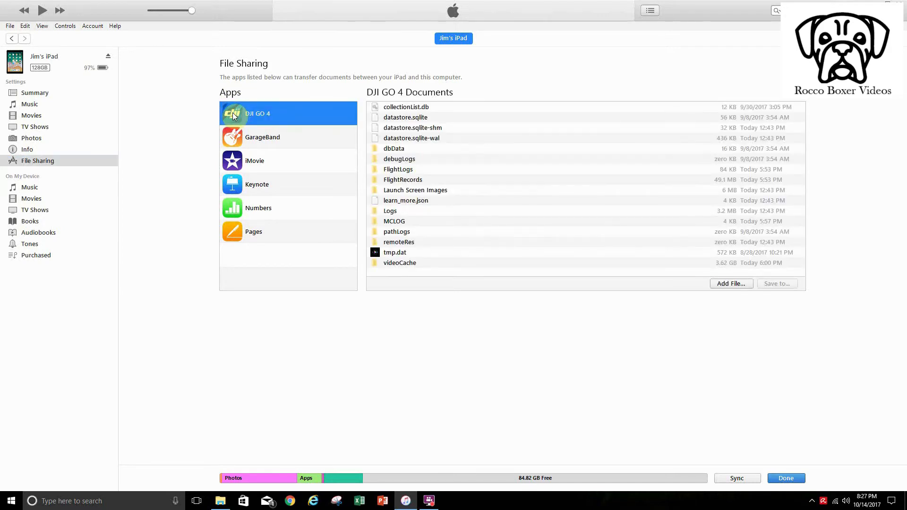
- Save the DJI GO 4 FlightRecords folder from the iPad into the Gauge Tutorial folder on the computer
click(402, 183)
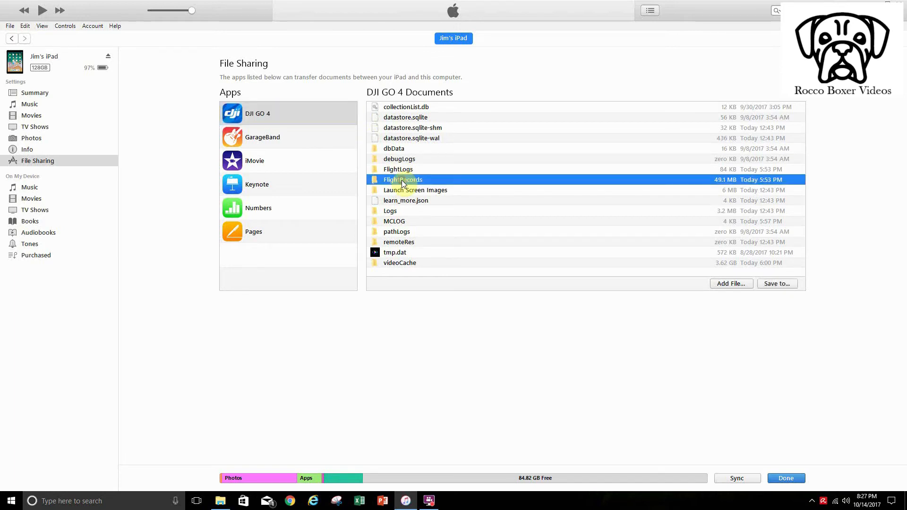
click(777, 284)
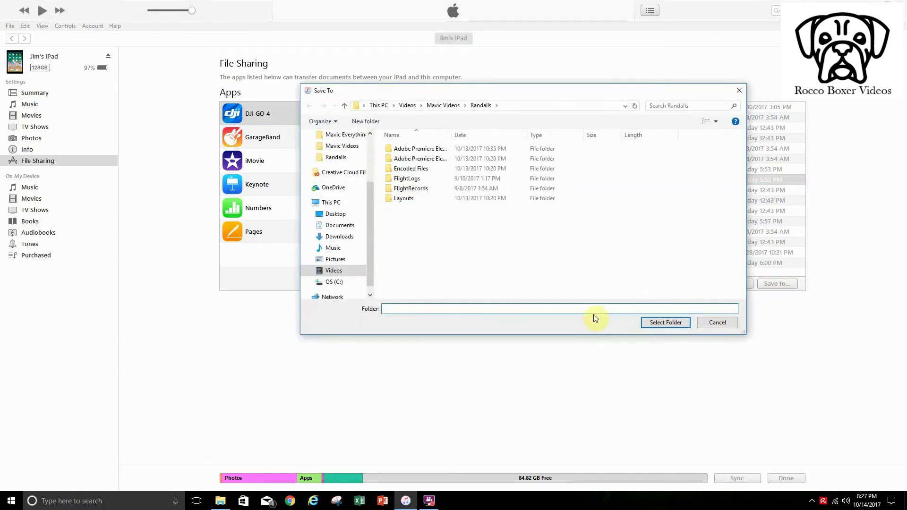
drag(367, 214, 370, 155)
click(349, 198)
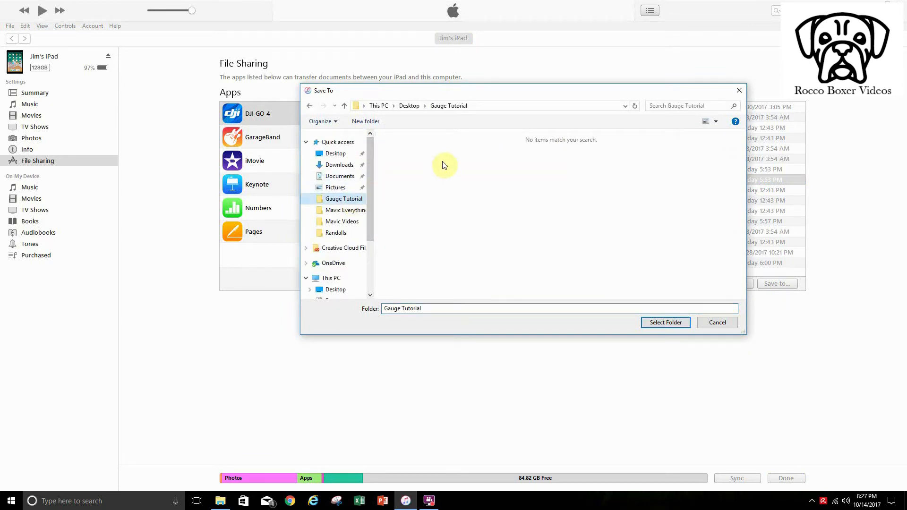
click(673, 323)
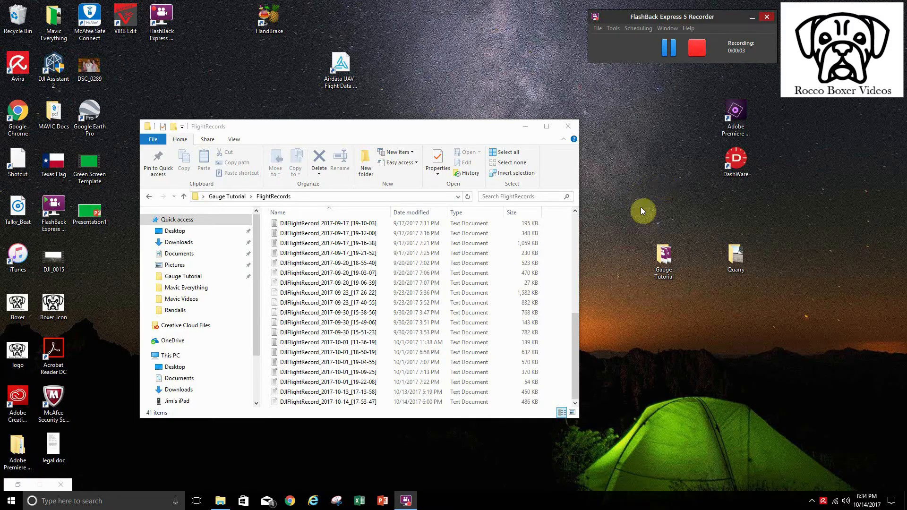
- Examine the names and dates of the flight record files in the Gauge Tutorial's FlightRecords folder
drag(575, 378, 571, 267)
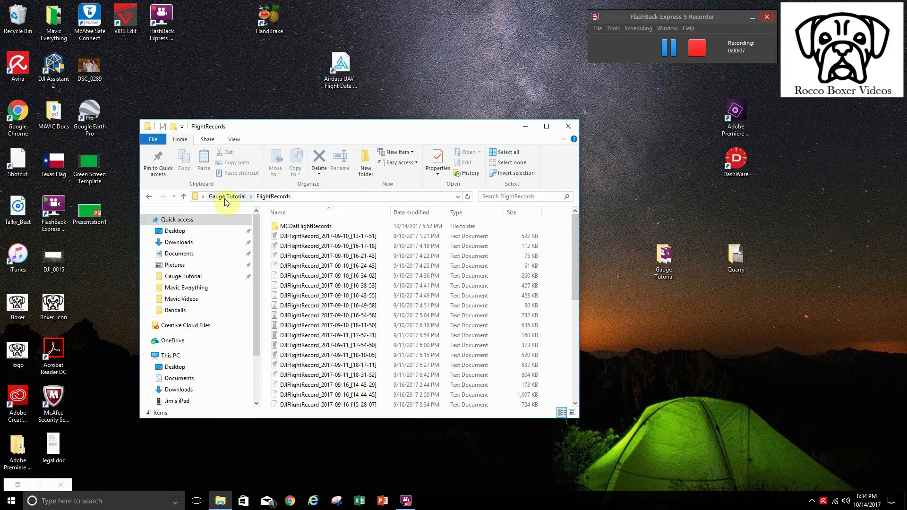
click(276, 200)
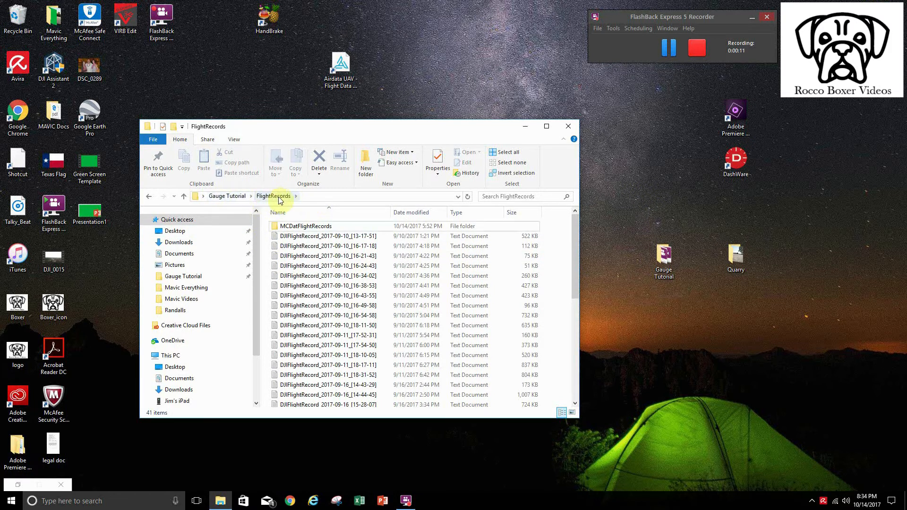
click(547, 126)
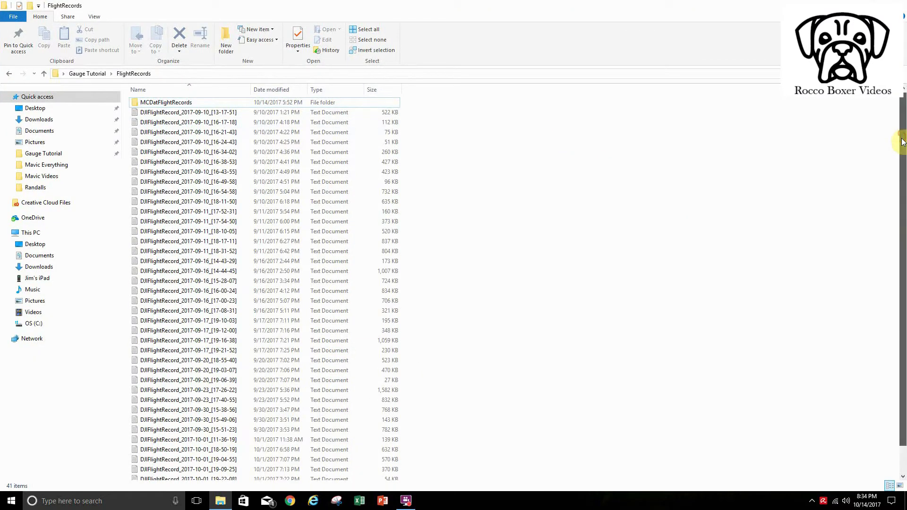
drag(902, 137, 904, 177)
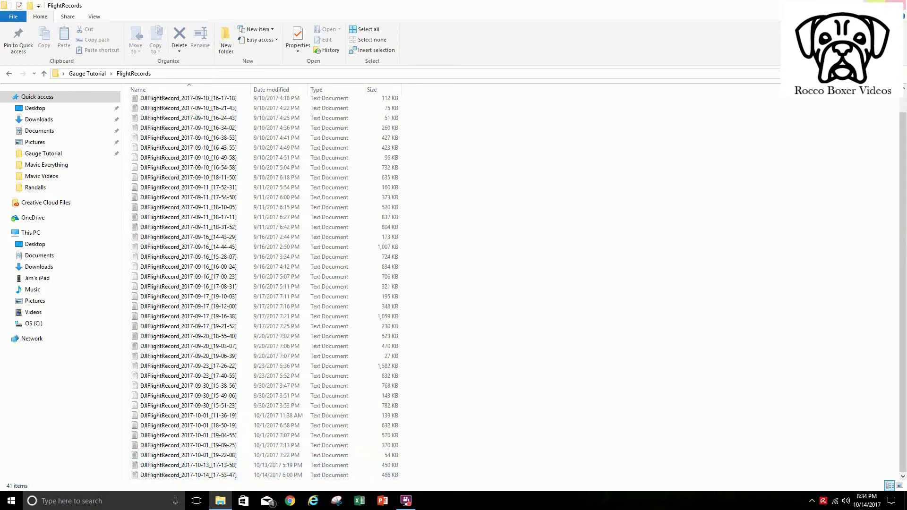
click(873, 6)
drag(427, 128, 465, 170)
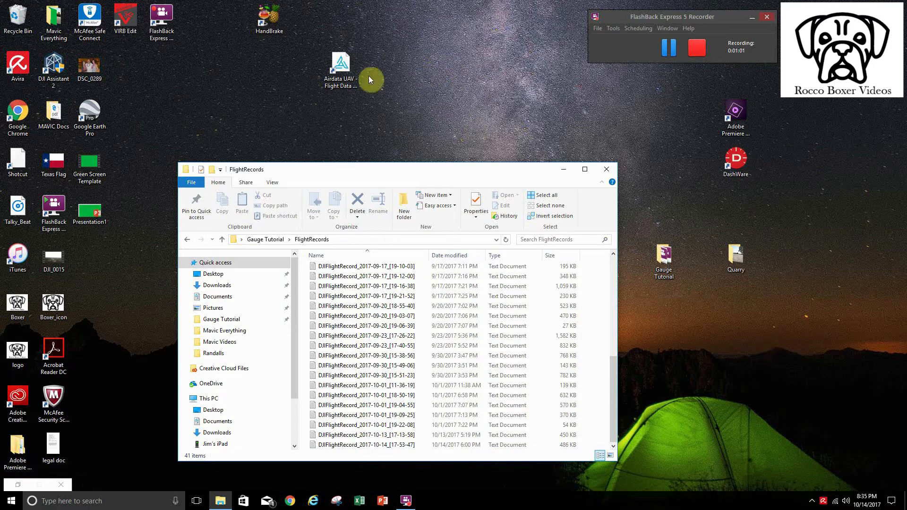
- Open the Airdata UAV website from its desktop shortcut, go to My Flights and maximize the browser window
click(340, 75)
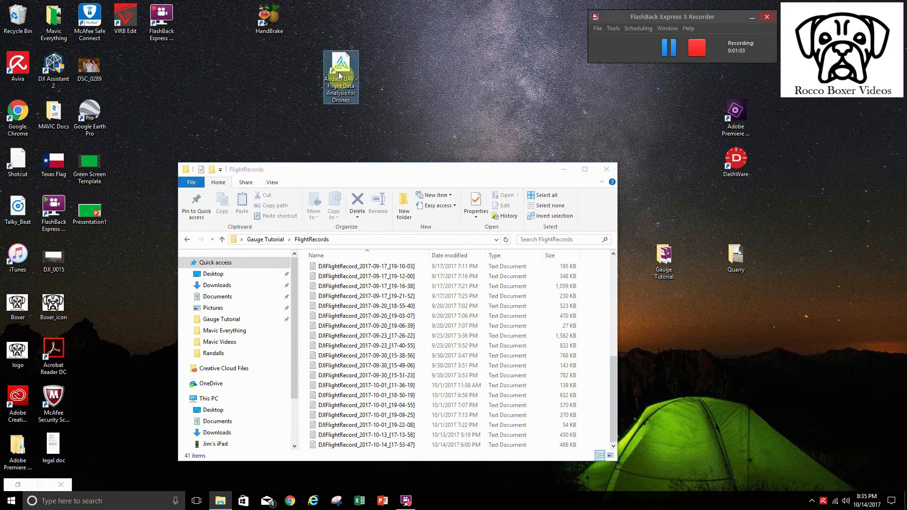
double_click(339, 76)
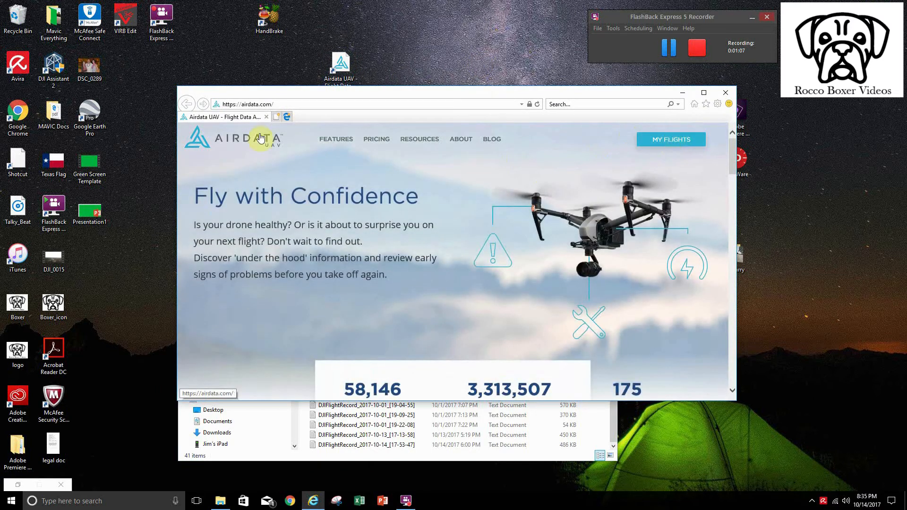
click(666, 138)
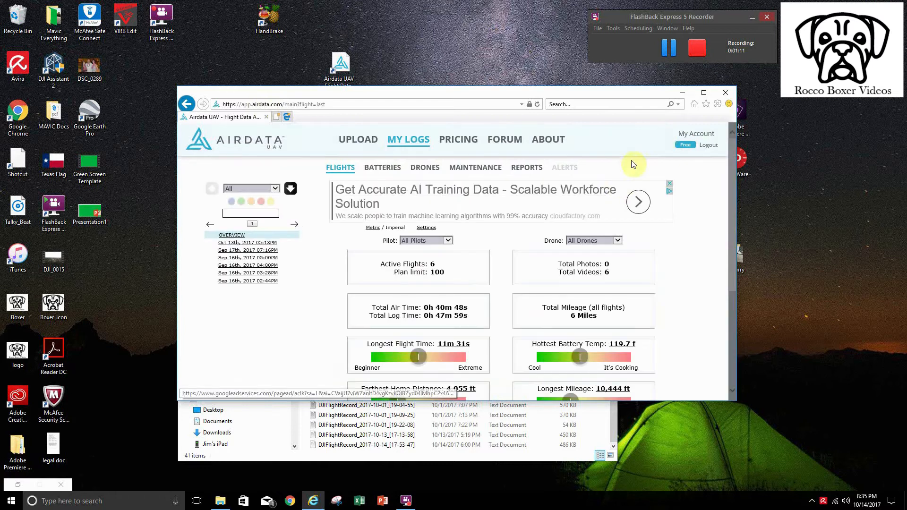
click(704, 94)
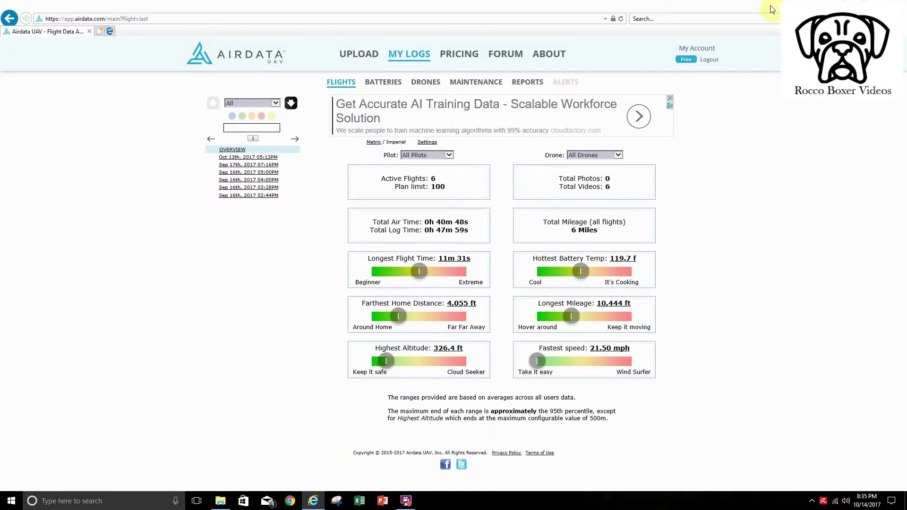
drag(769, 10, 602, 29)
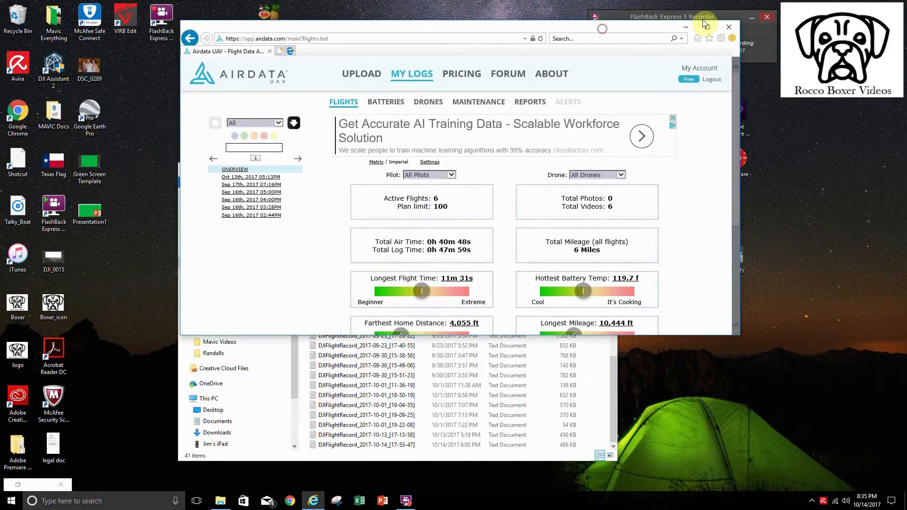
click(706, 28)
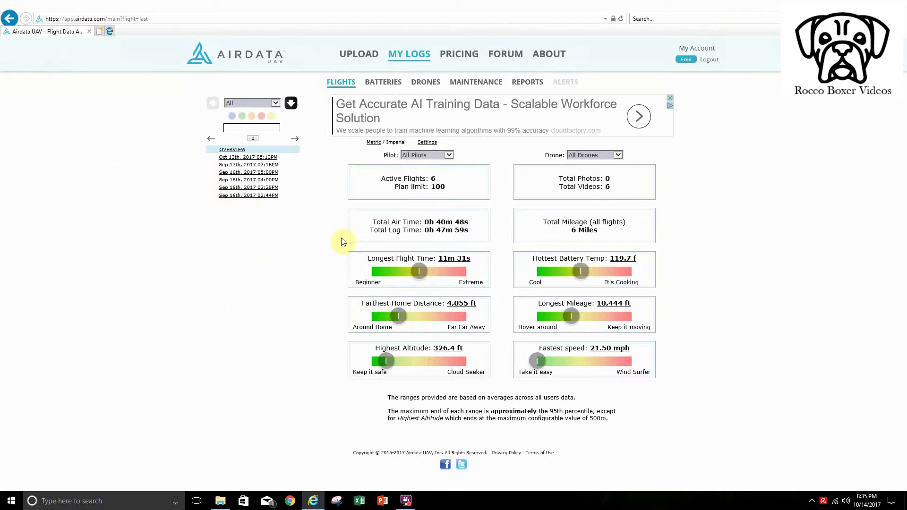
- Upload the flight record DJIFlightRecord_2017-10-14_[17-53-47] from the Gauge Tutorial's FlightRecords folder to Airdata
click(354, 56)
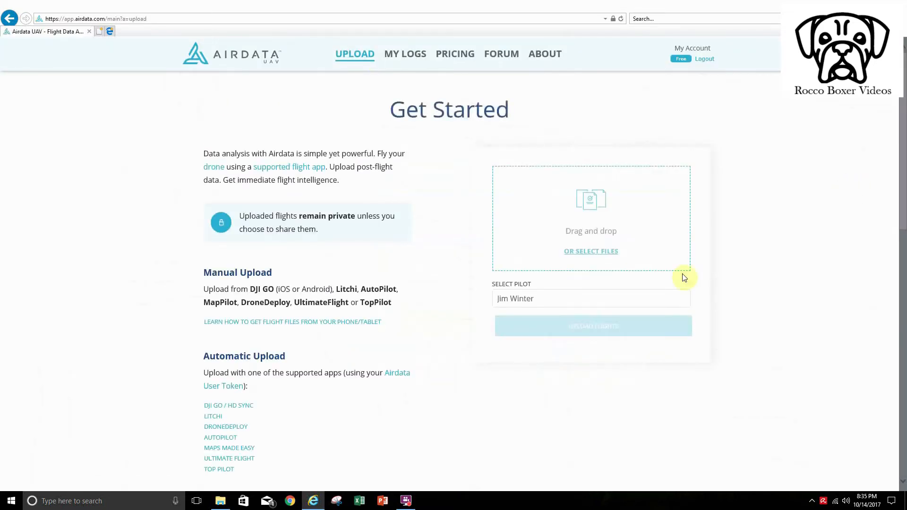
click(605, 251)
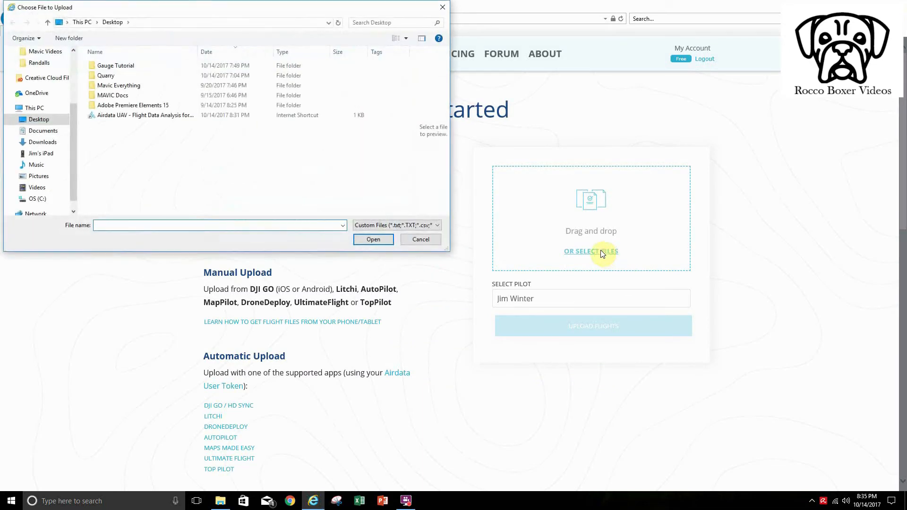
click(108, 67)
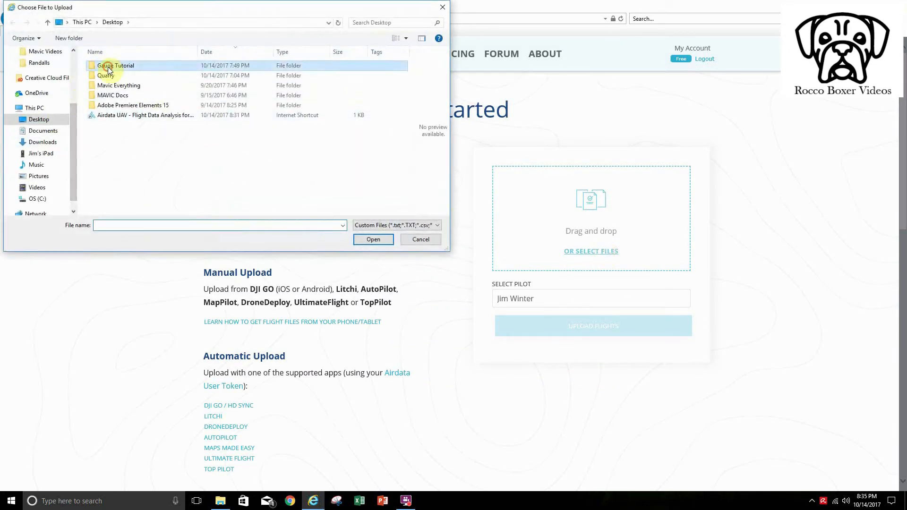
double_click(110, 69)
double_click(112, 70)
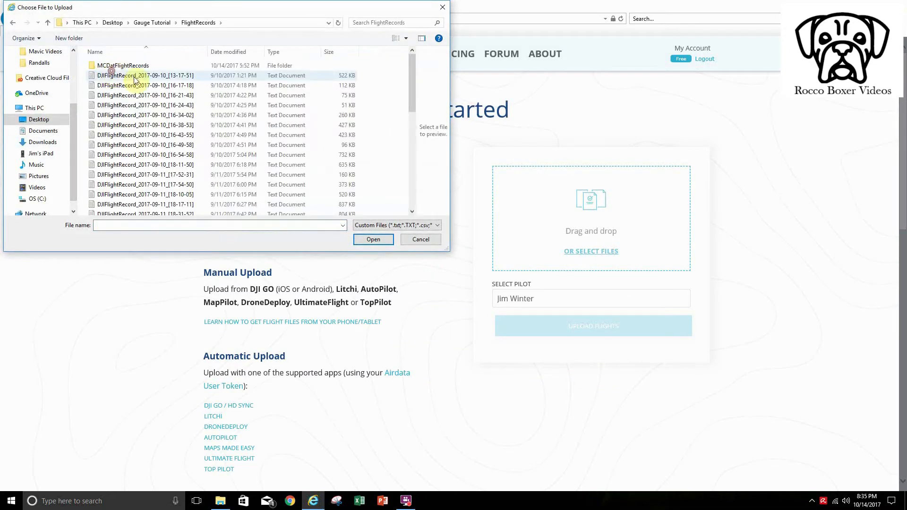
drag(409, 87, 423, 202)
click(175, 210)
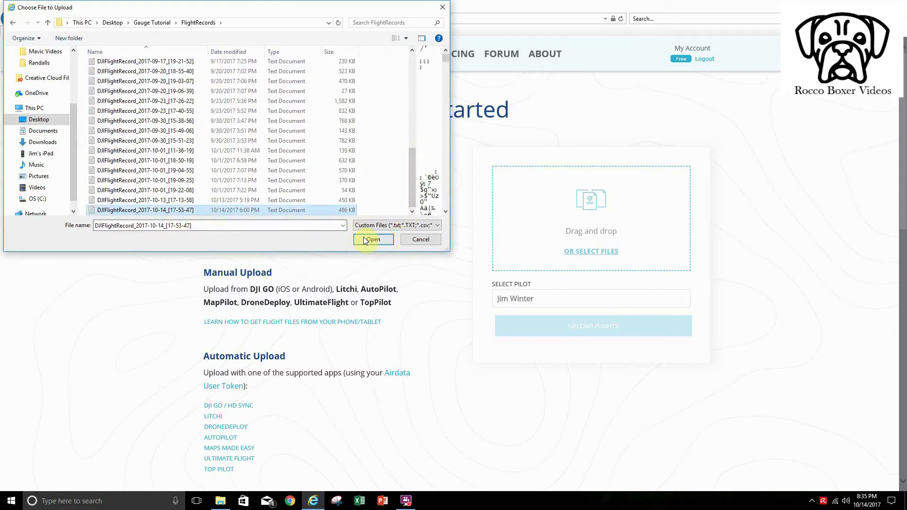
click(364, 239)
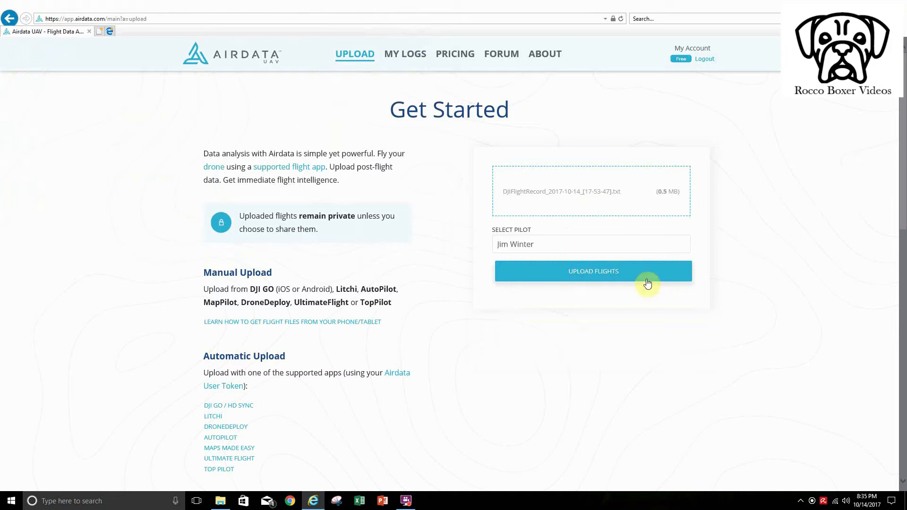
click(606, 273)
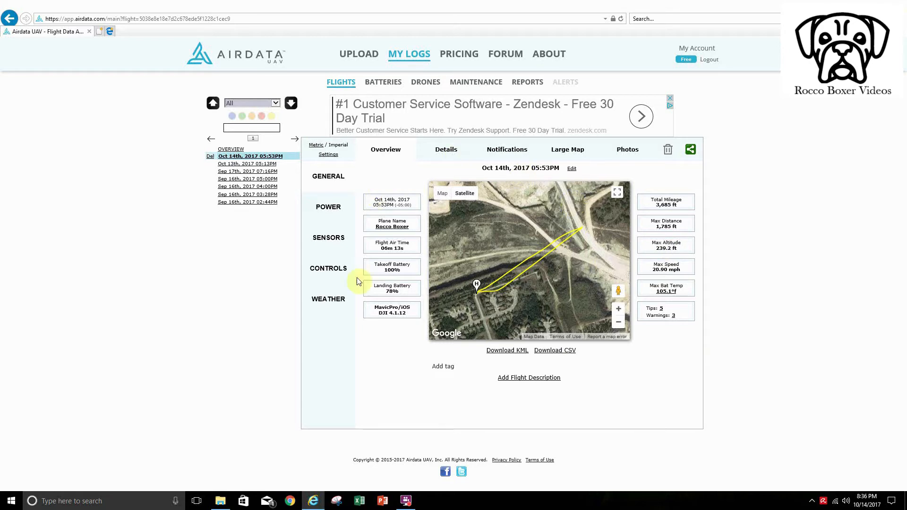
- Download the Oct 14th, 2017 05:53PM flight's data as a CSV file and decline opening it in Microsoft Office
click(554, 352)
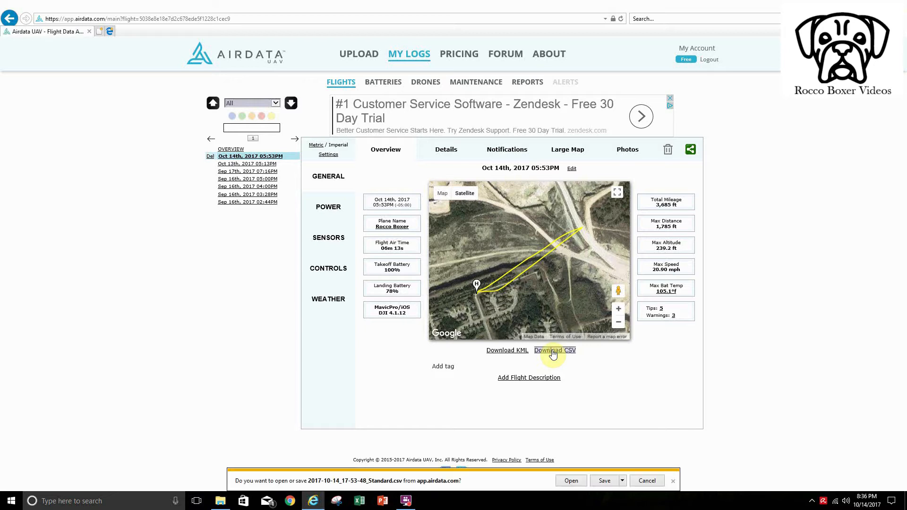
click(604, 481)
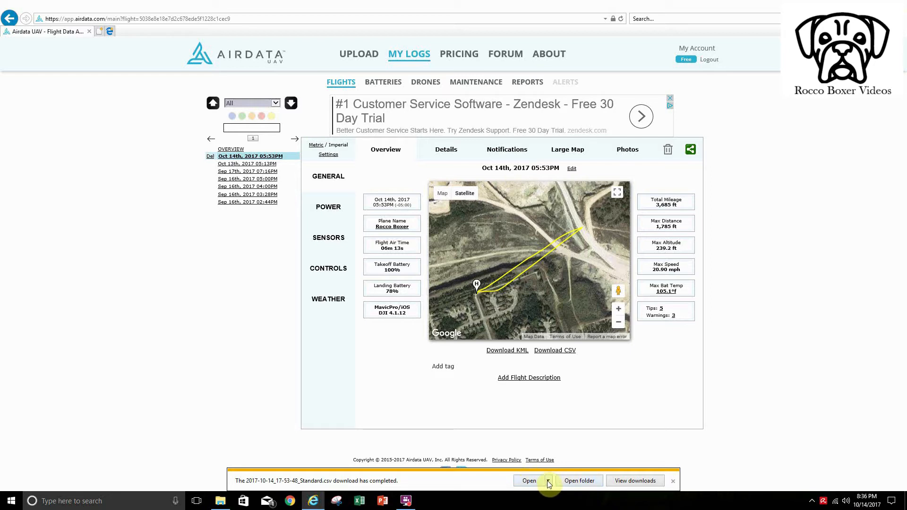
click(530, 481)
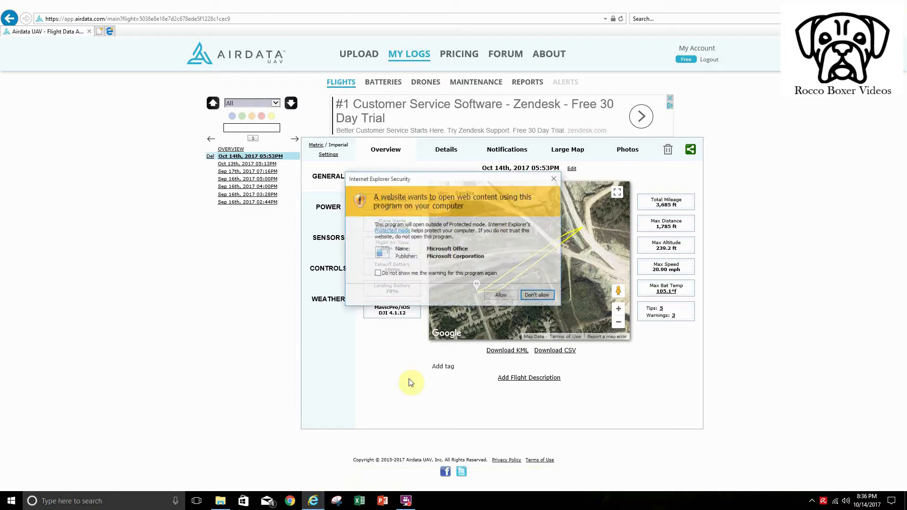
click(550, 297)
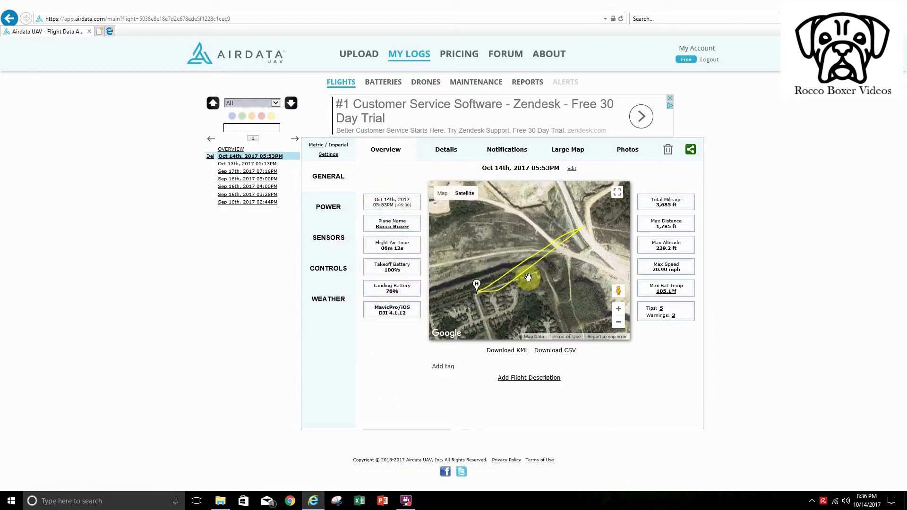
- Move the 2017-10-14_17-53-48_Standard CSV file from Downloads into the Gauge Tutorial folder
click(219, 502)
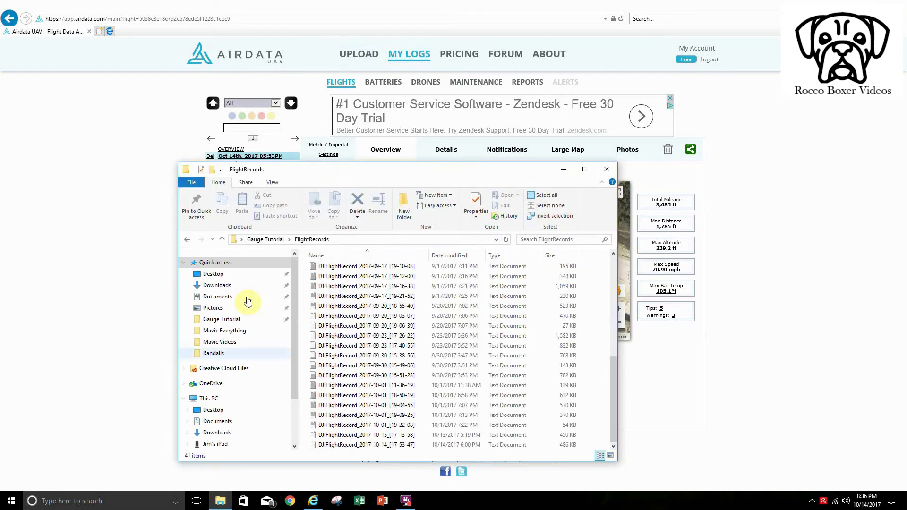
click(217, 285)
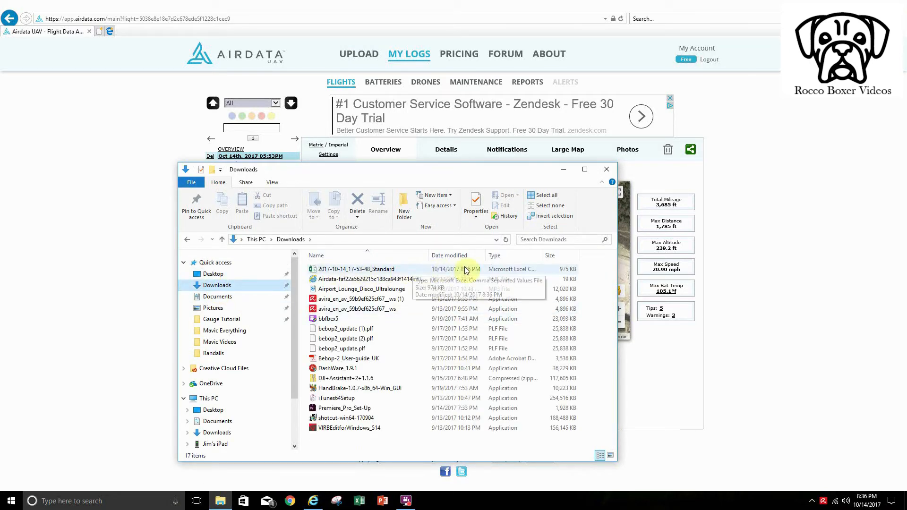
click(371, 271)
right_click(372, 272)
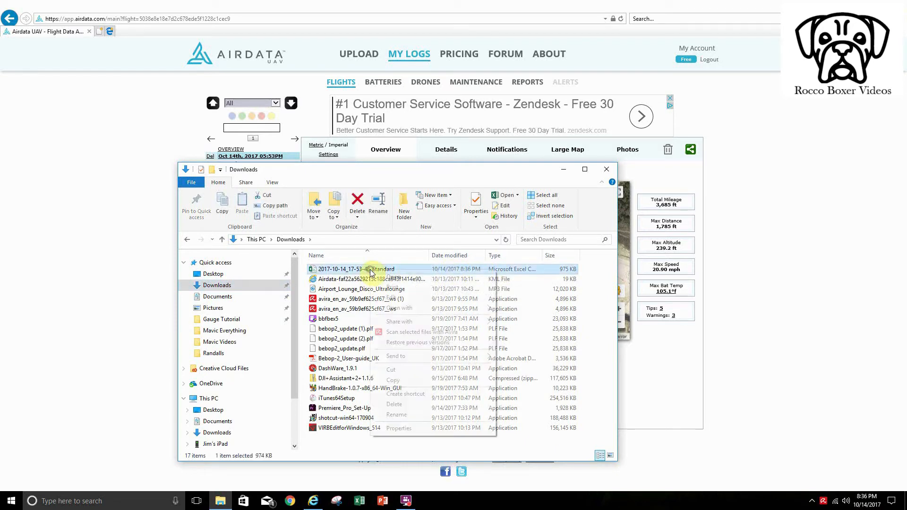
click(402, 370)
scroll(296, 296, down, 1)
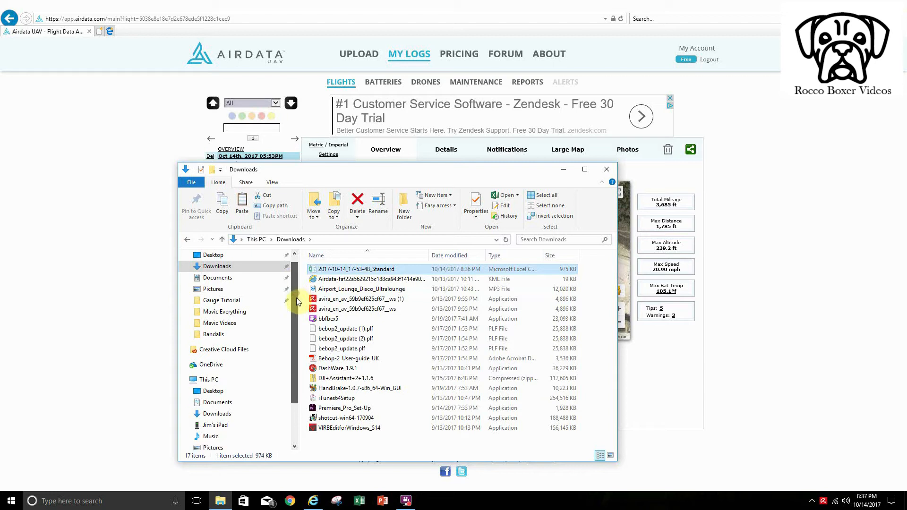
click(229, 300)
right_click(448, 355)
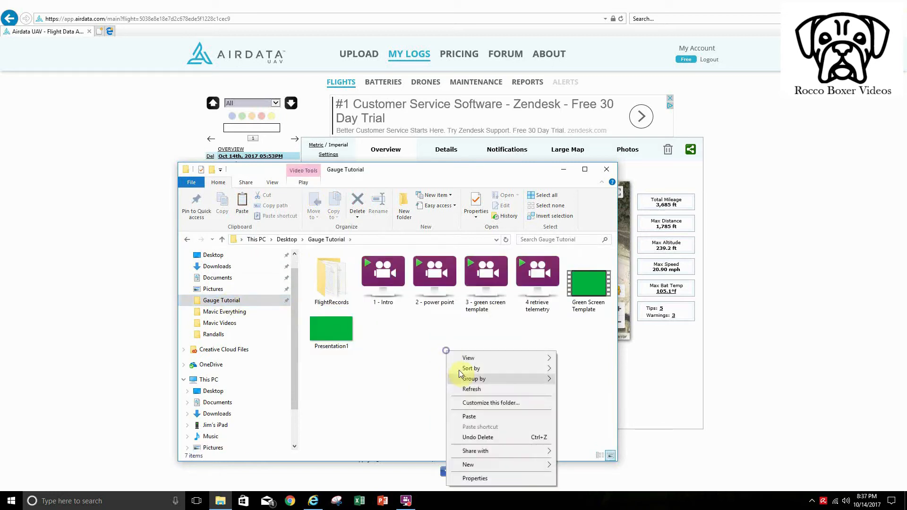
mouse_move(473, 369)
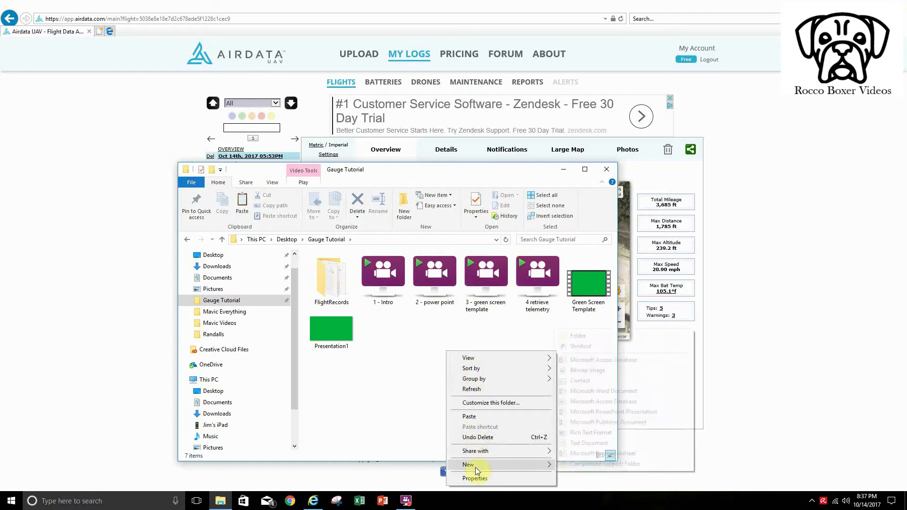
click(470, 416)
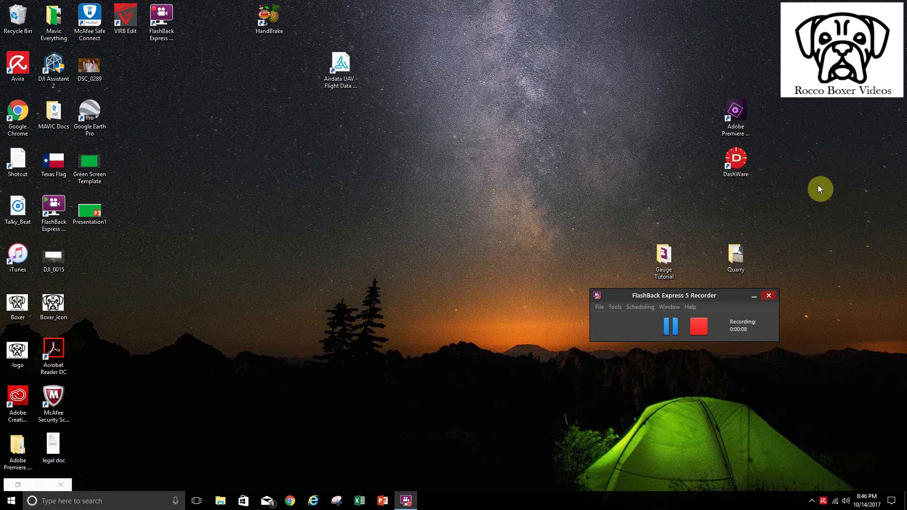
- Open DashWare from the desktop and create a new project with the GoPro Template Imperial, keeping the suggested project name
double_click(728, 175)
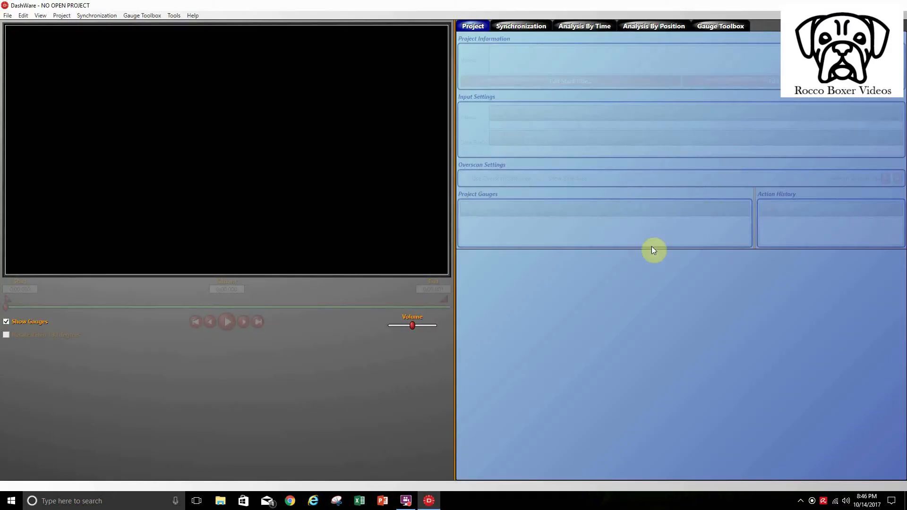
click(7, 16)
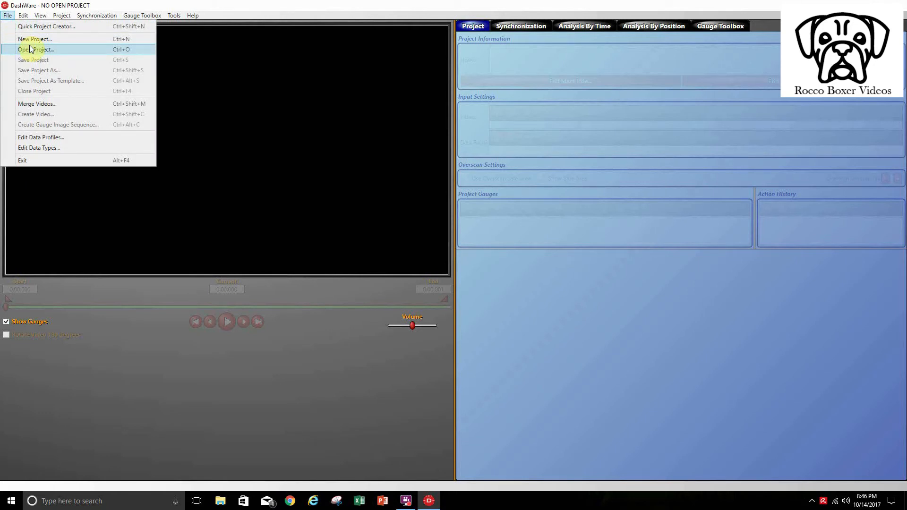
click(36, 38)
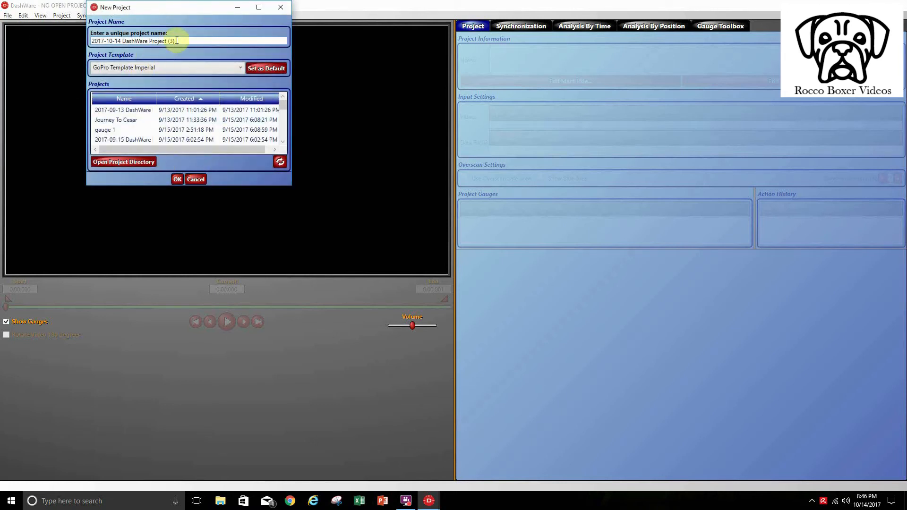
click(177, 180)
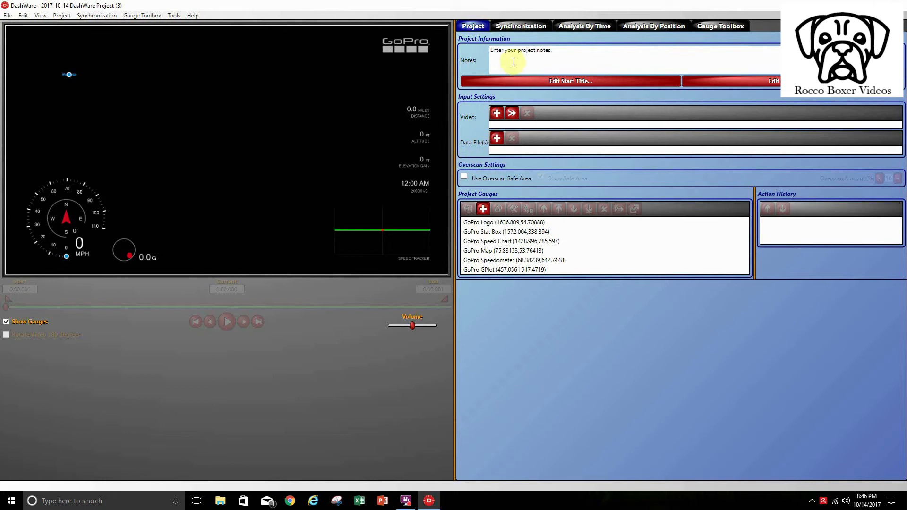
- Delete all the GoPro template gauges from the project: map, logo, stat box, speed chart, speedometer and GPlot
click(69, 76)
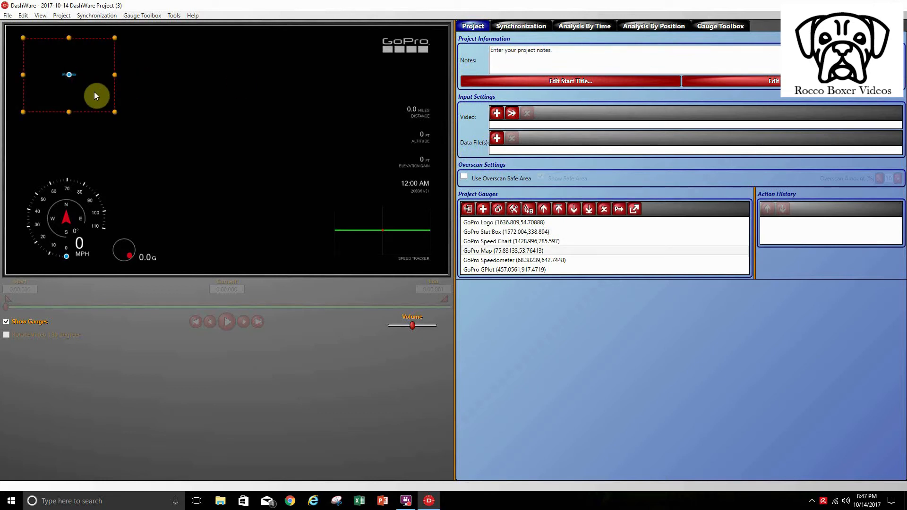
key(Delete)
click(402, 44)
key(Delete)
click(419, 119)
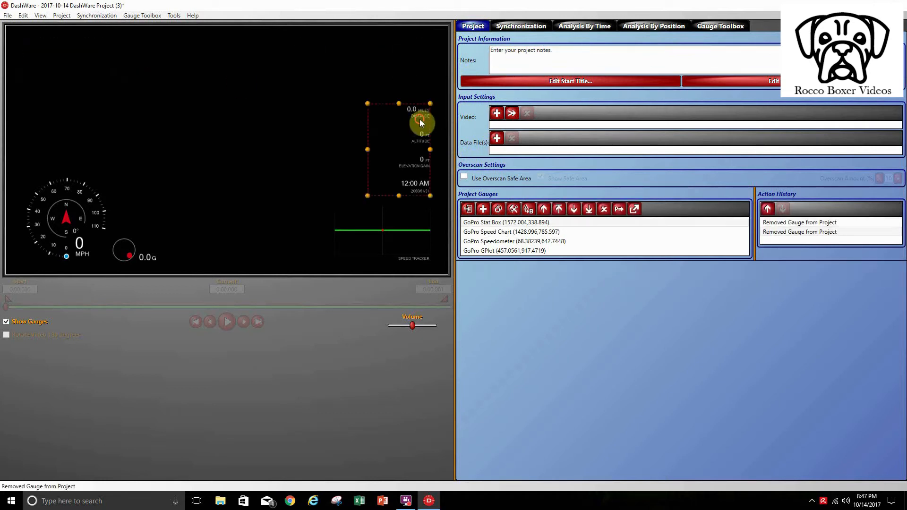
key(Delete)
click(398, 241)
key(Delete)
click(97, 229)
key(Delete)
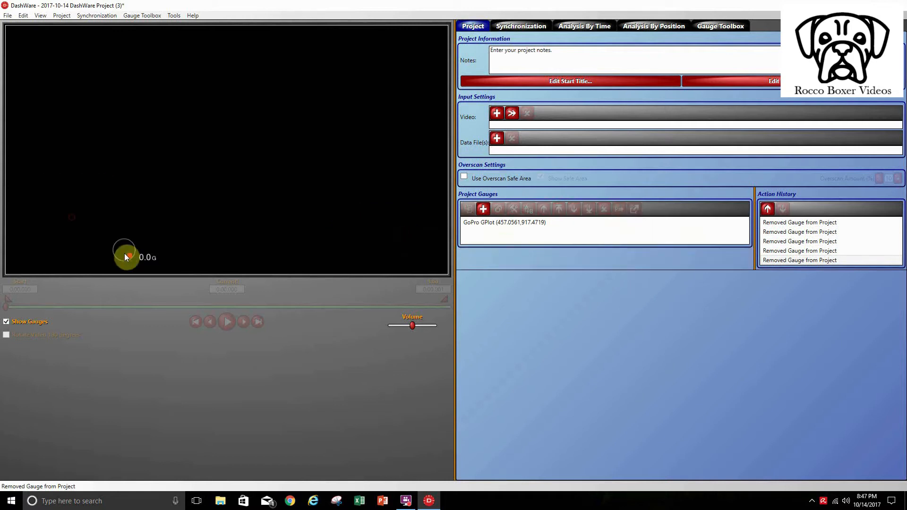
click(153, 255)
key(Delete)
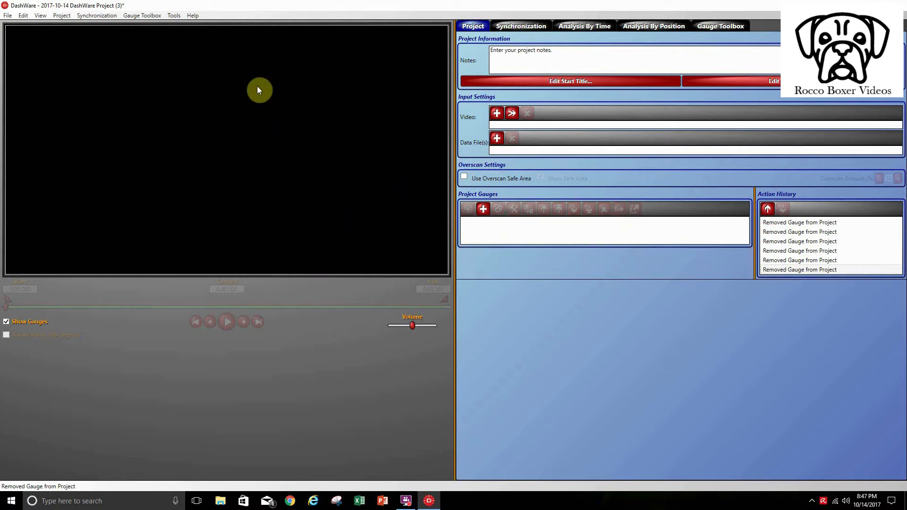
- Add the Green Screen Template video from the Gauge Tutorial folder as the project's video input, without adding a data file
click(502, 112)
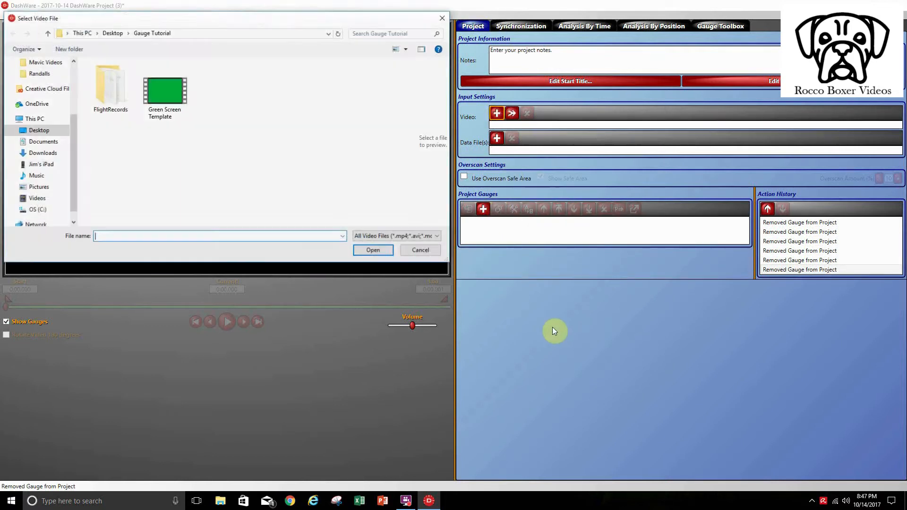
click(161, 112)
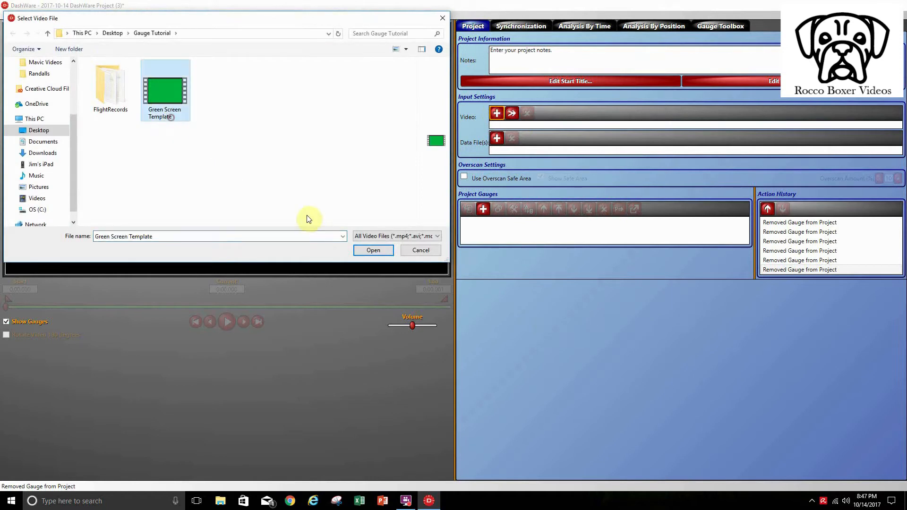
click(363, 251)
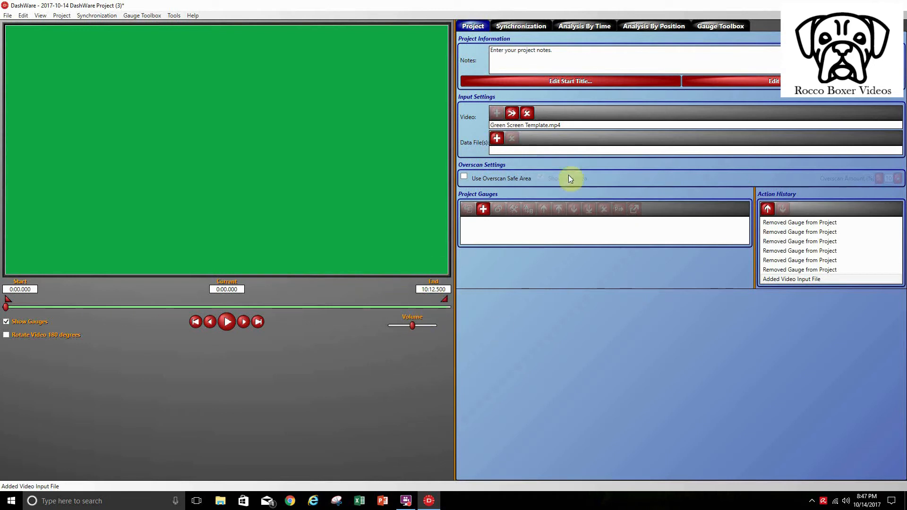
click(497, 138)
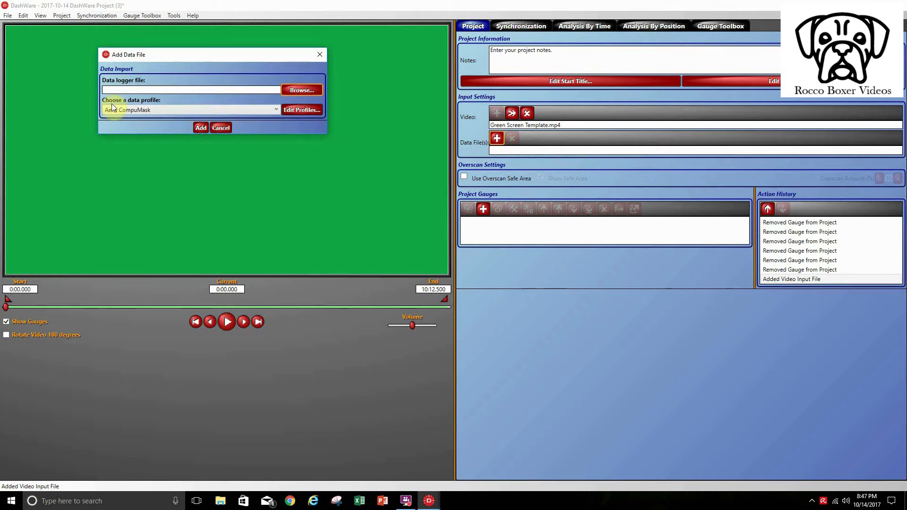
click(220, 128)
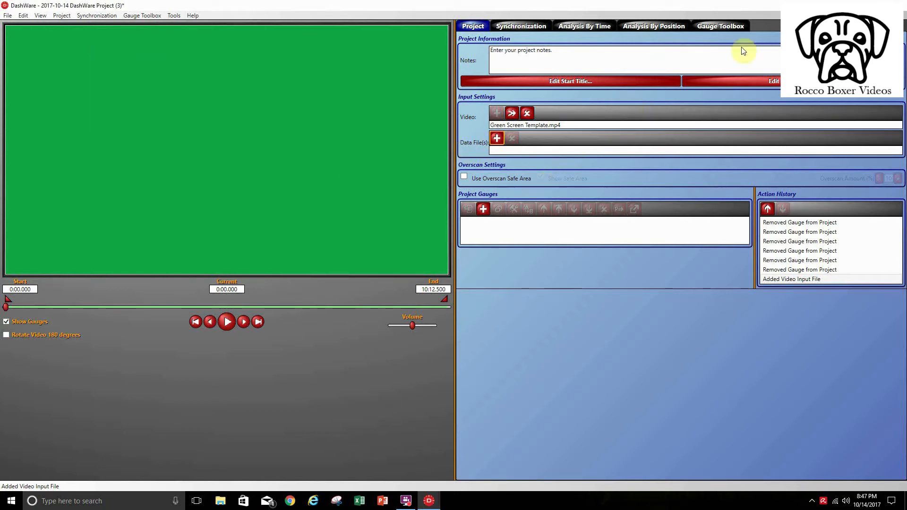
- Filter the gauge toolbox by "uav" and place the black UAV corner gauge in the lower-right corner of the video frame
click(728, 27)
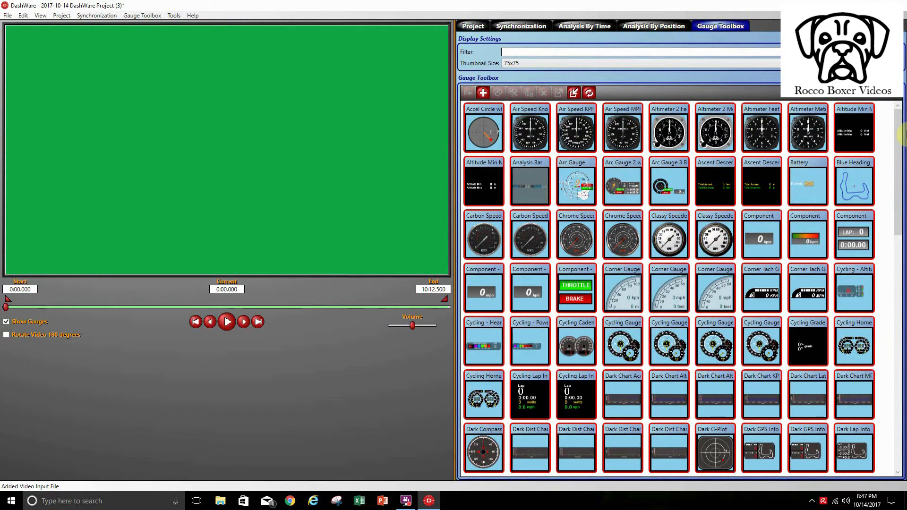
drag(900, 135, 903, 156)
click(511, 51)
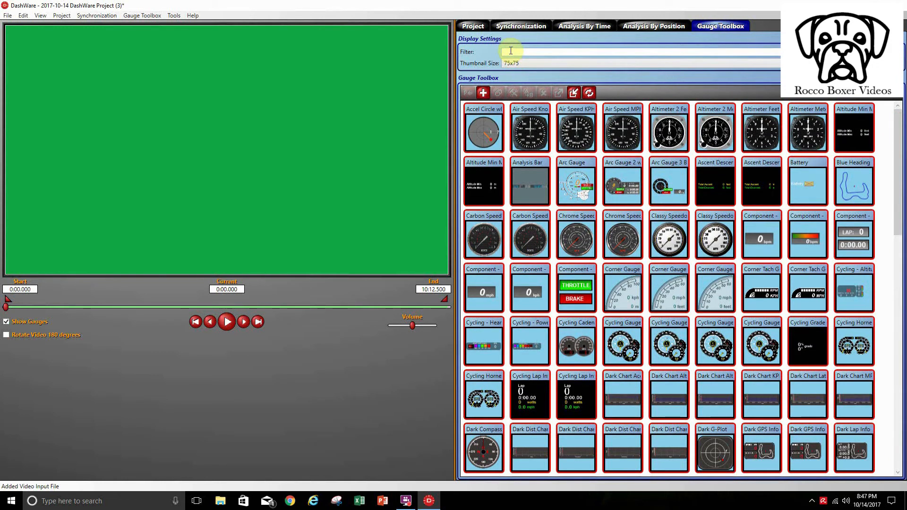
text(uav)
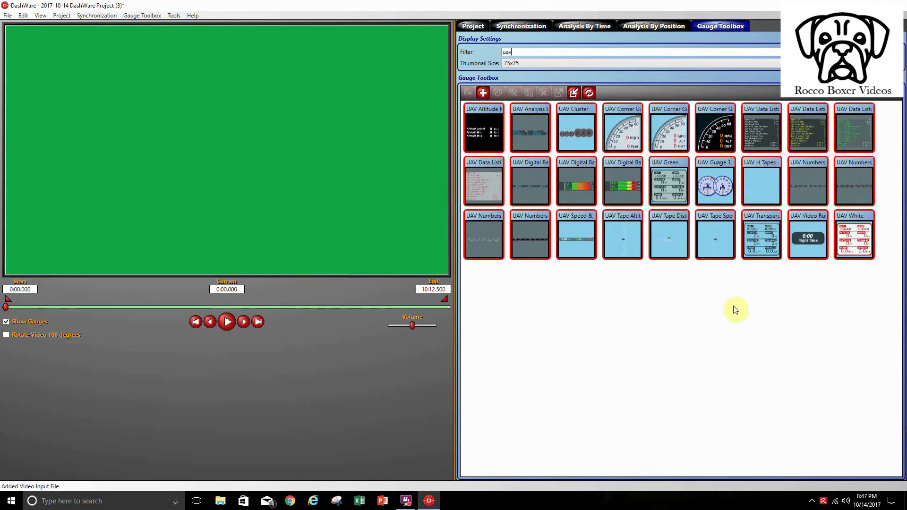
drag(713, 124, 242, 143)
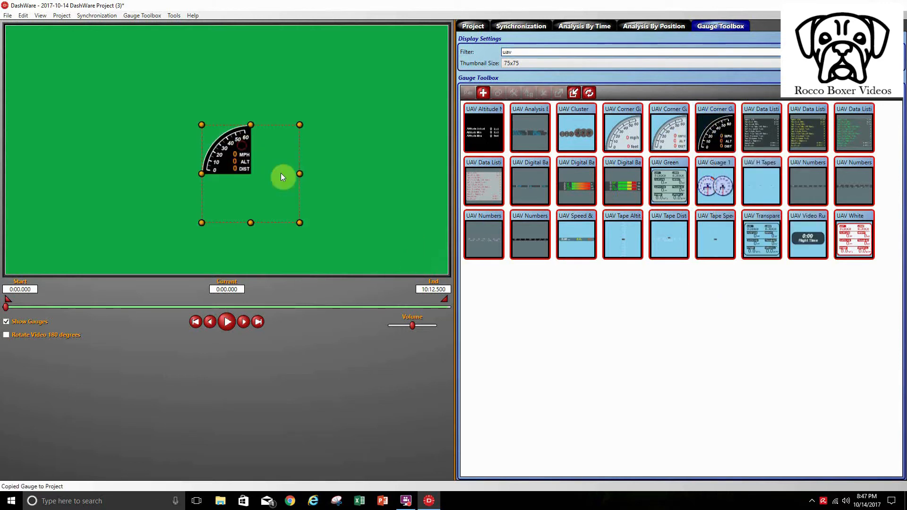
drag(281, 173, 438, 247)
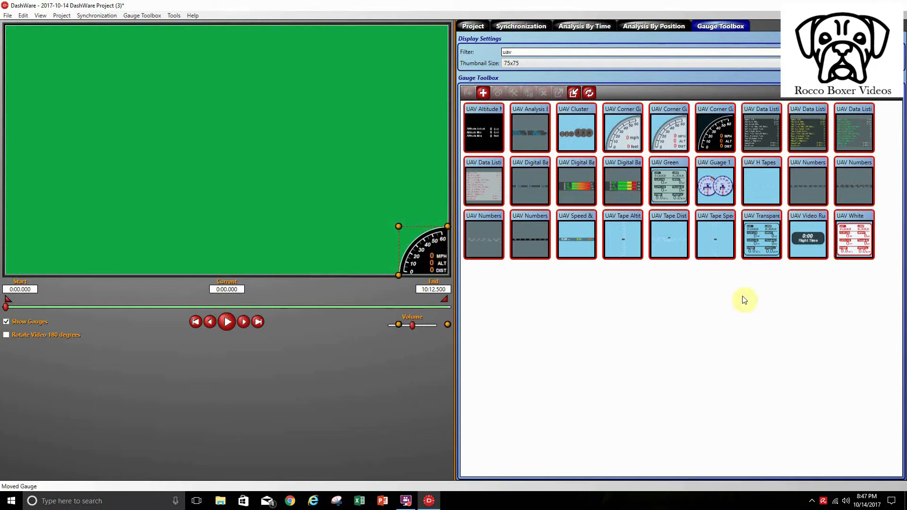
- Add the black UAV Numbers bar along the video's bottom edge and enlarge it until it nearly reaches the corner gauge
click(528, 230)
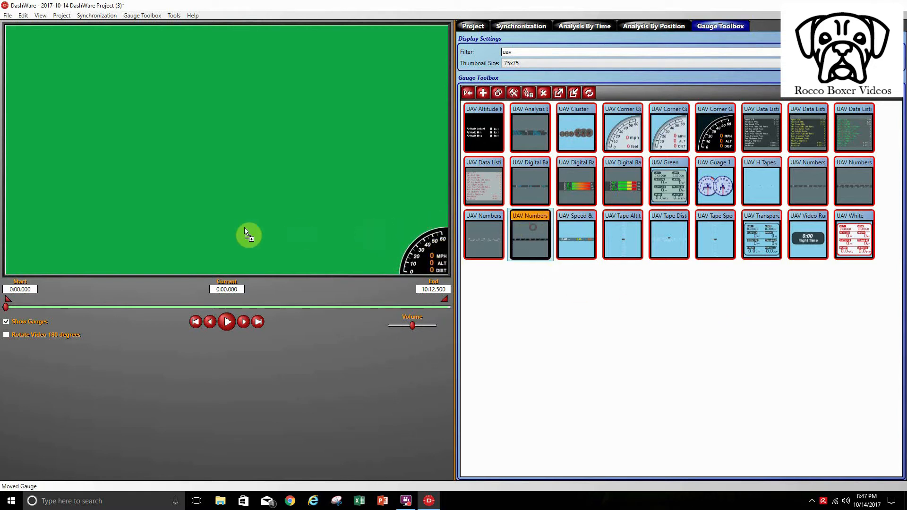
drag(245, 228, 239, 227)
drag(288, 148, 219, 262)
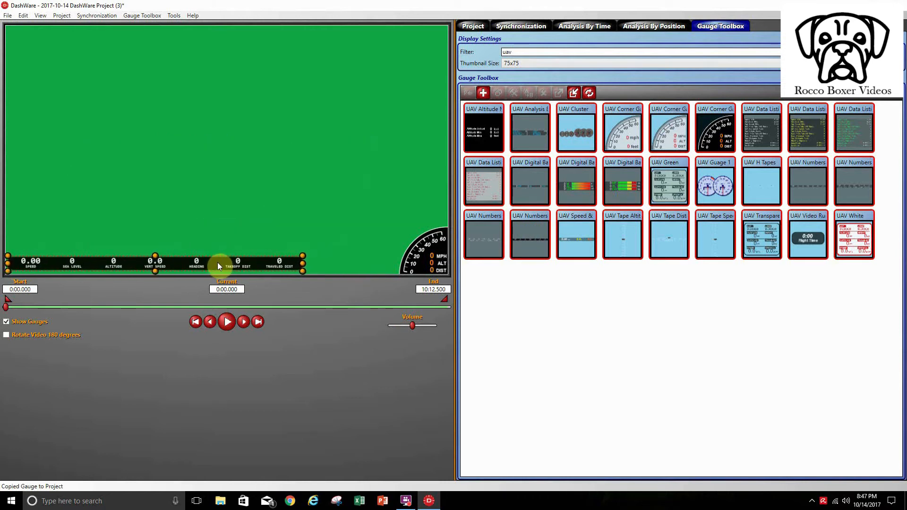
drag(305, 256, 394, 251)
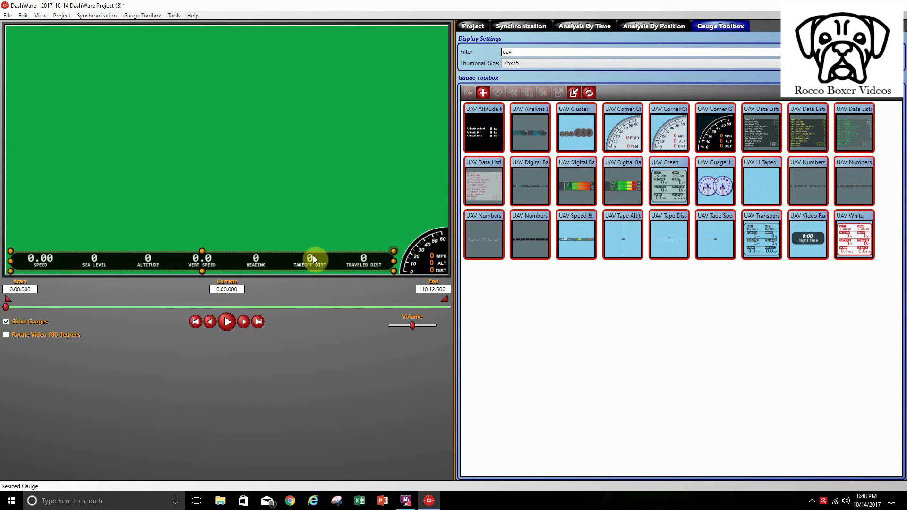
drag(290, 256, 290, 259)
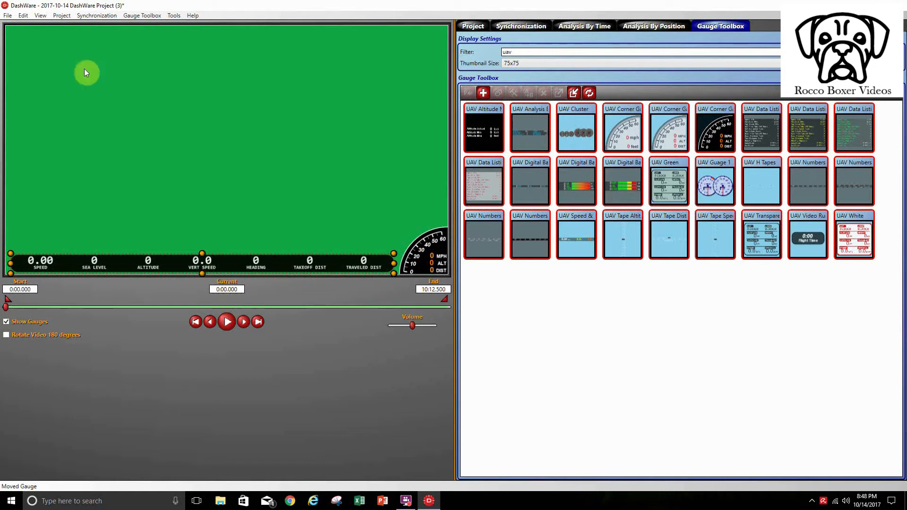
- Save the project and enter "Grenn screen dashware template with gauges" as the name for a copy of it
click(8, 15)
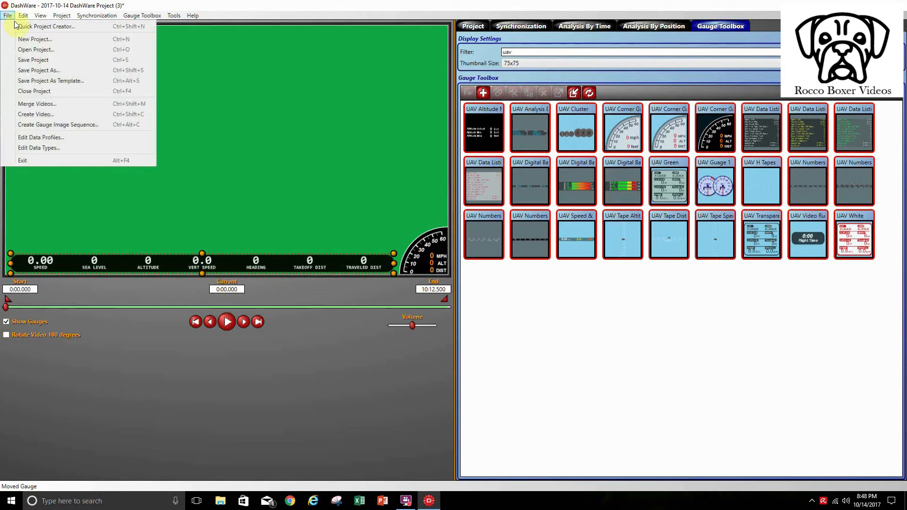
click(38, 60)
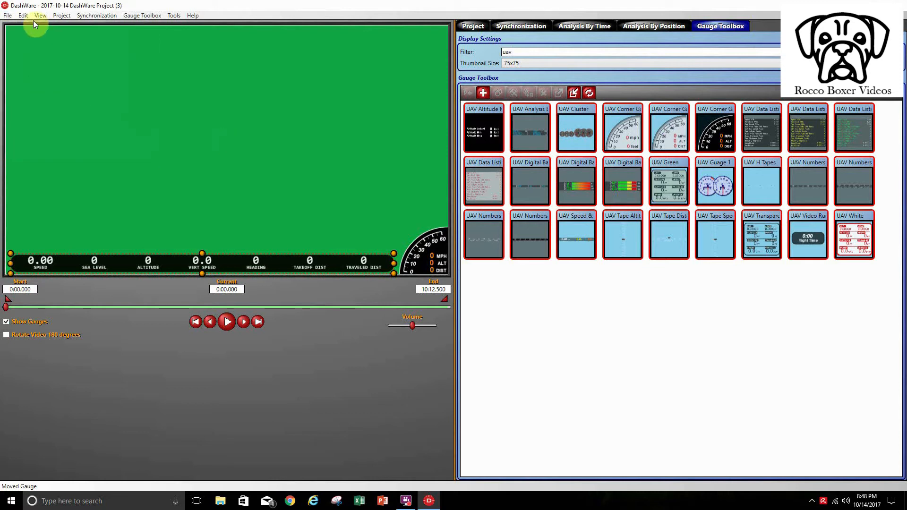
click(8, 15)
click(47, 71)
click(287, 166)
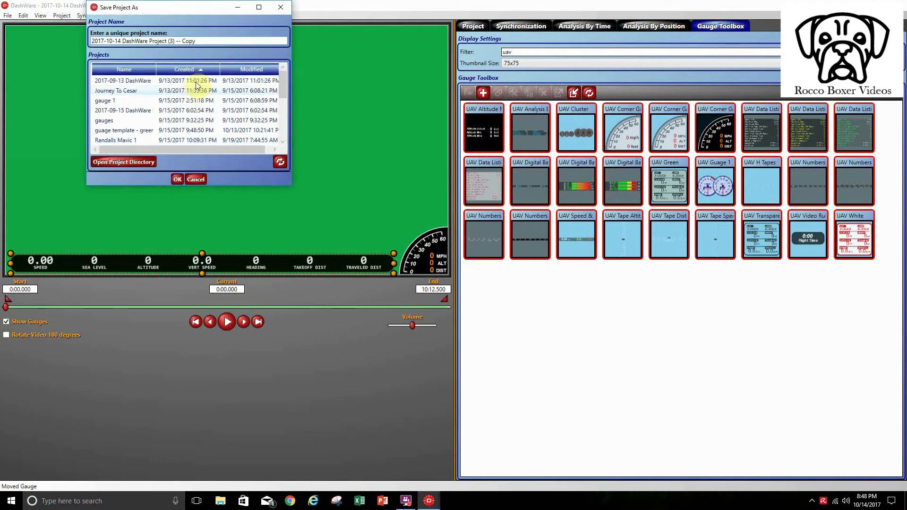
drag(202, 40, 91, 46)
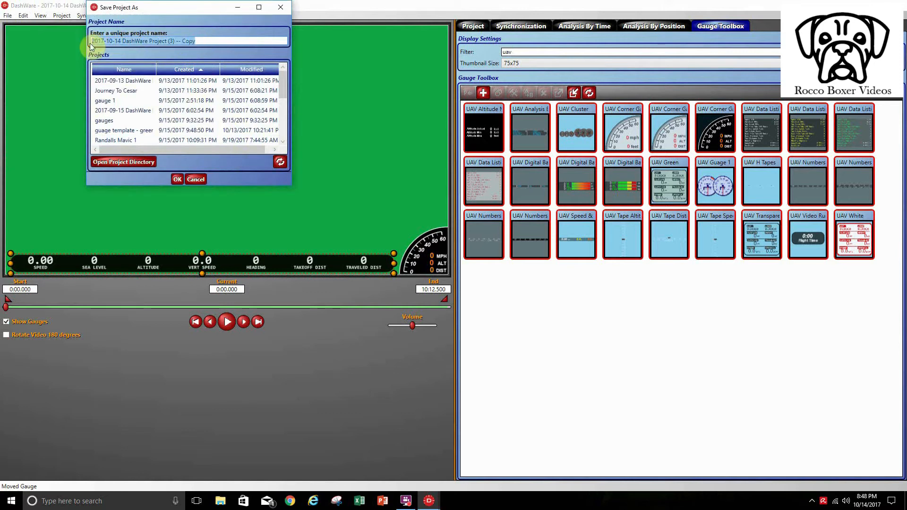
text(Gre)
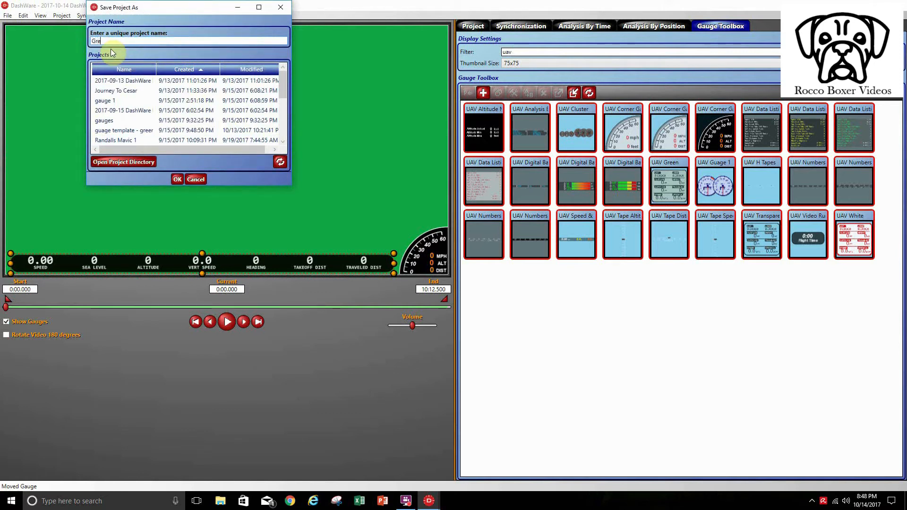
text(nn screen dashware template with gauges)
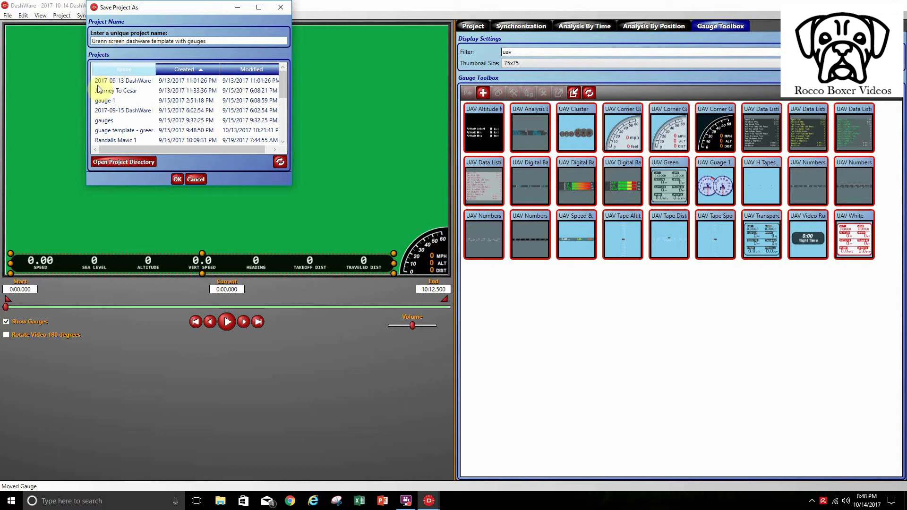
- Check the project directory and the Gauge Tutorial folder, close the folder window and save the named project copy
click(135, 160)
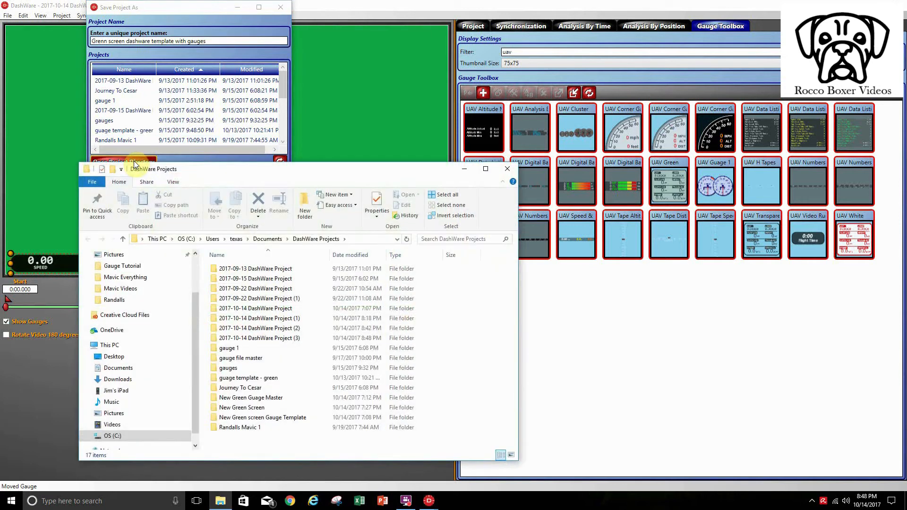
scroll(196, 371, up, 2)
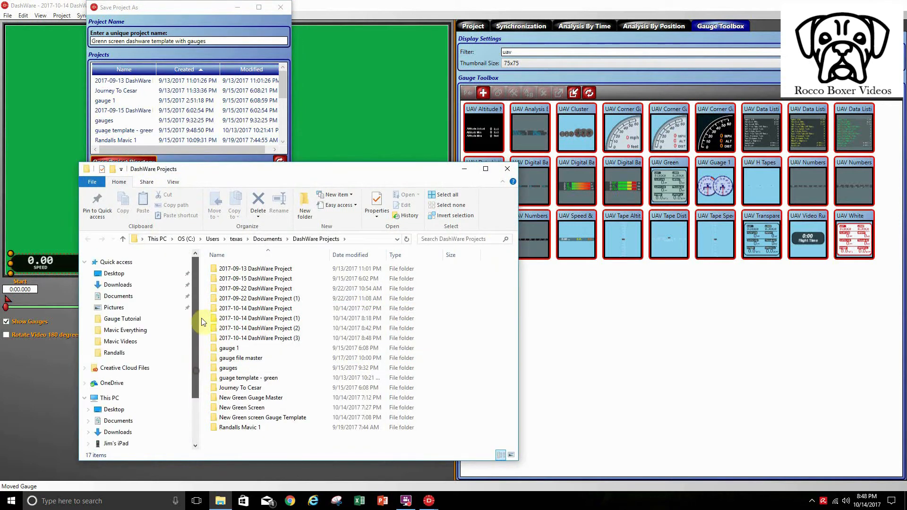
click(127, 319)
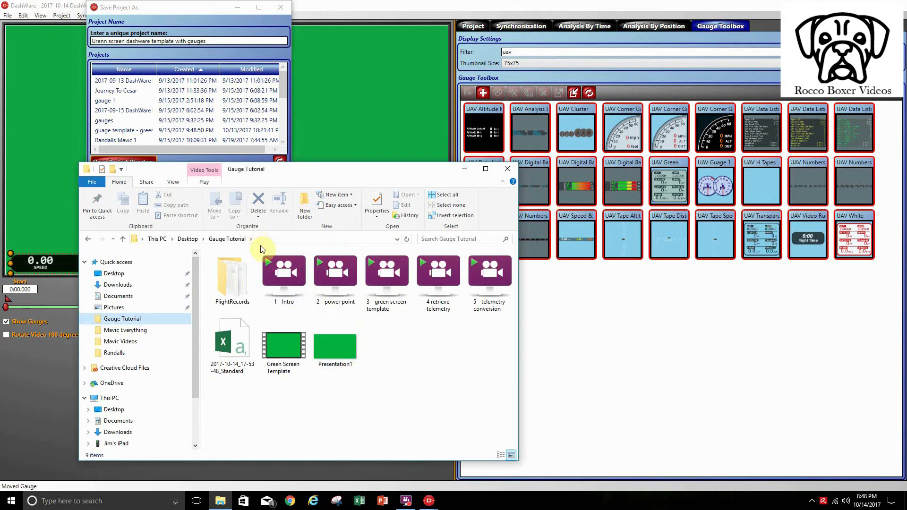
click(240, 240)
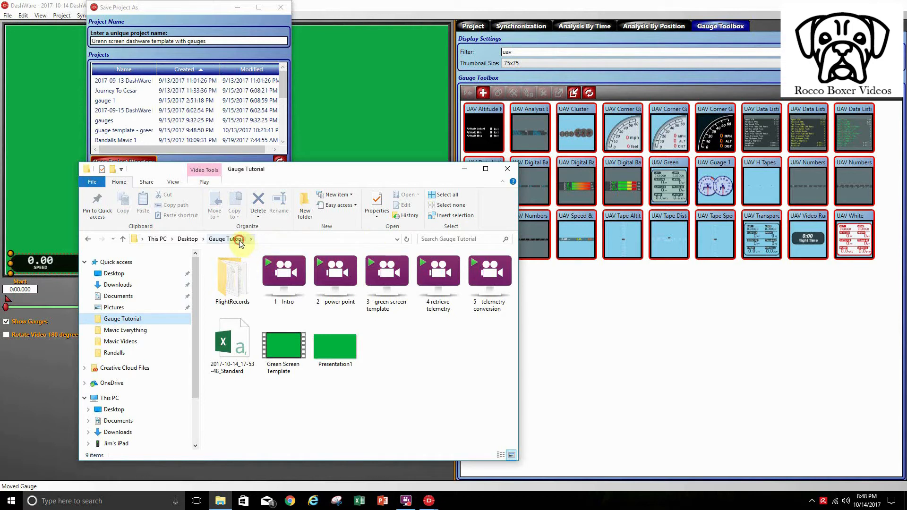
click(507, 168)
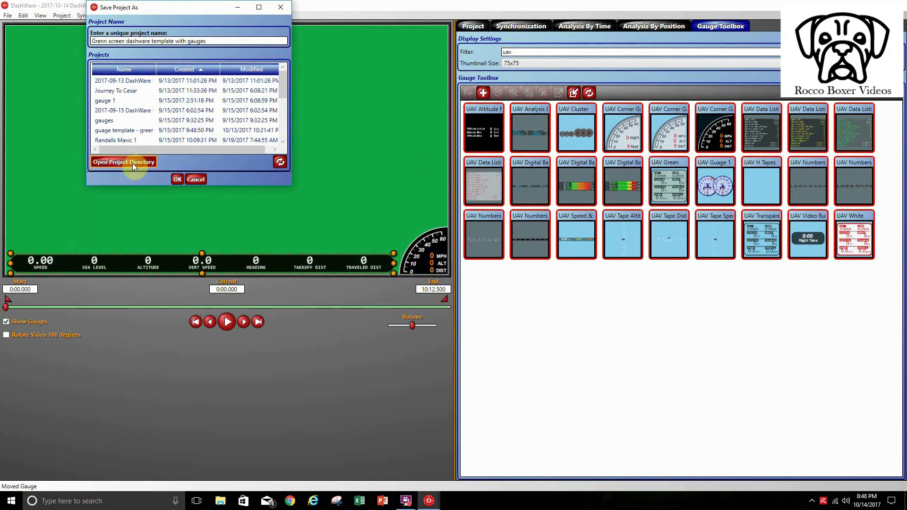
click(177, 179)
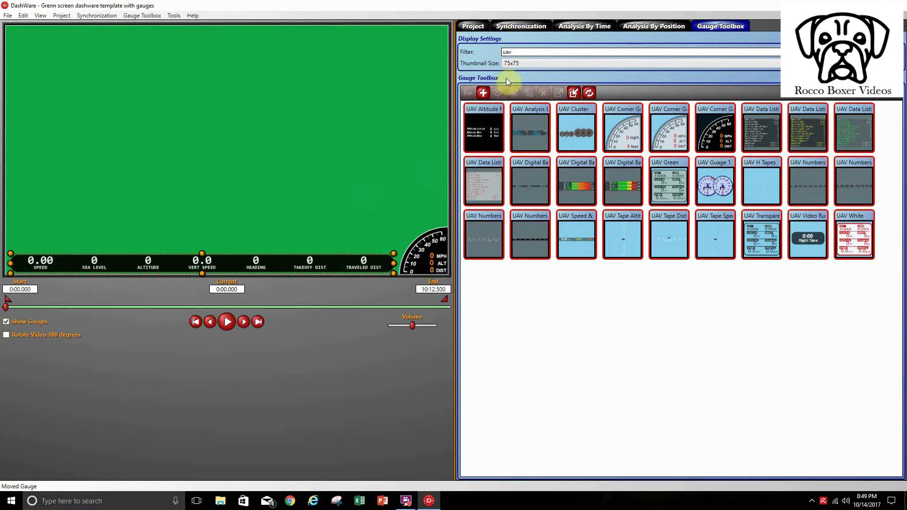
- Add the data file 2017-10-14_17-53-48_Standard from the Gauge Tutorial folder to the project using the Flytrex data profile
click(473, 26)
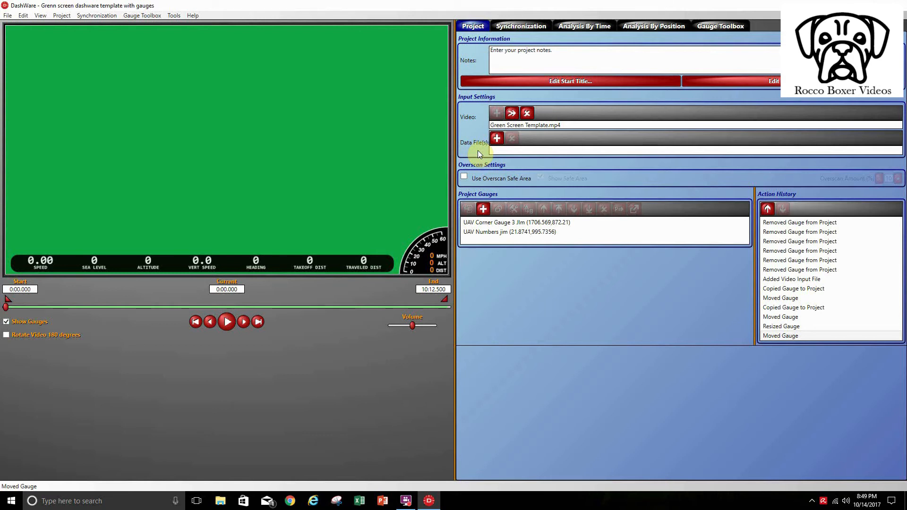
click(502, 141)
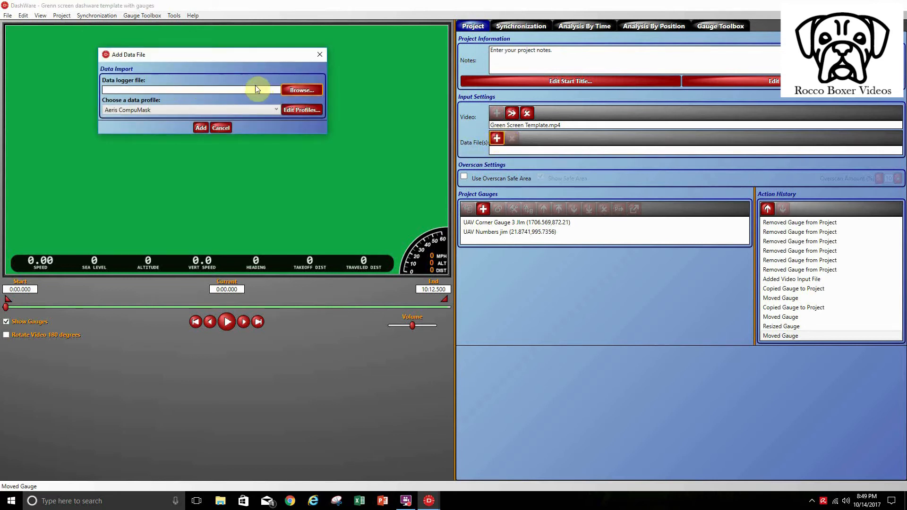
click(302, 90)
click(265, 144)
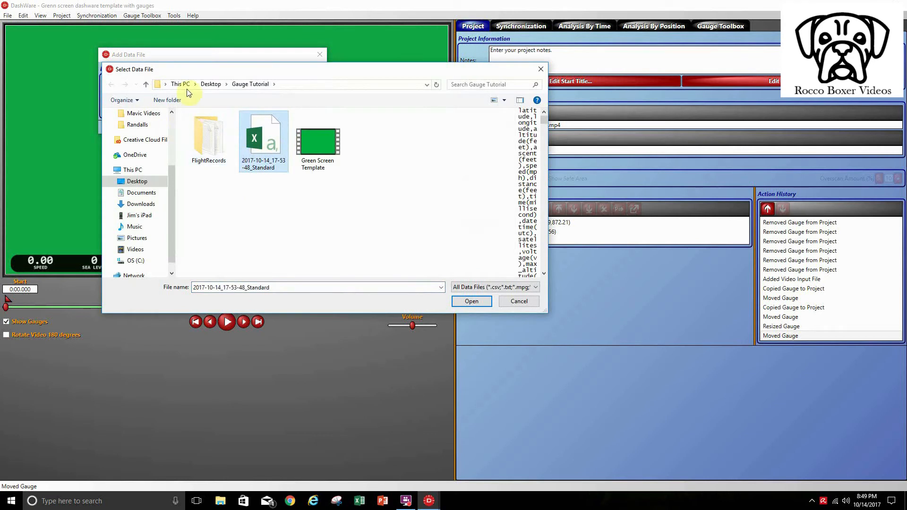
click(472, 301)
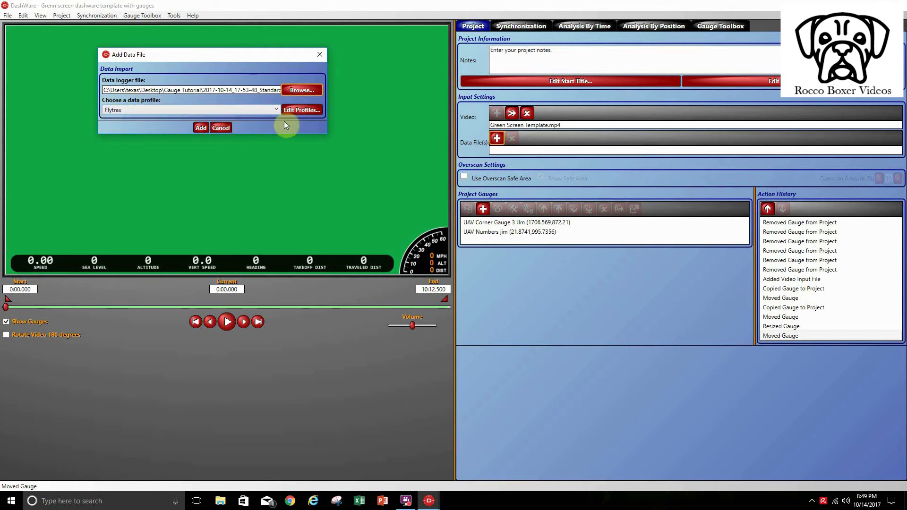
click(276, 110)
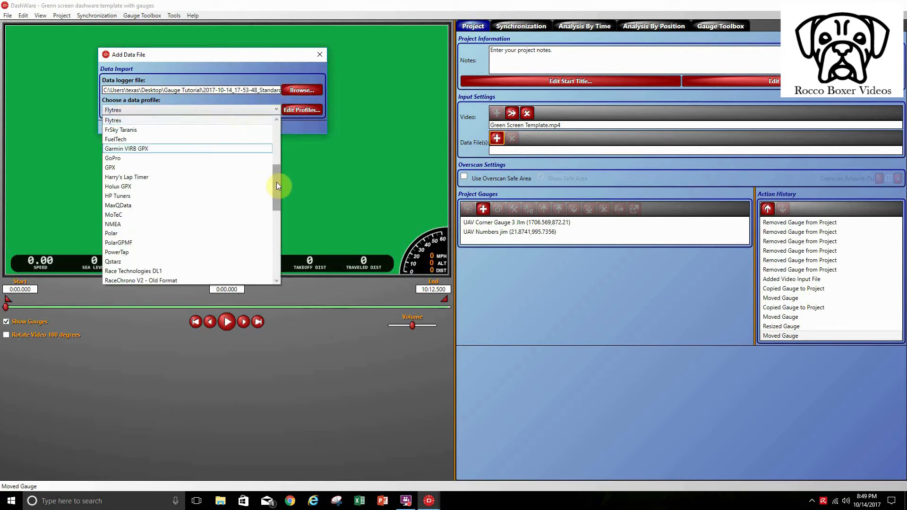
mouse_move(276, 182)
mouse_down()
mouse_move(276, 170)
mouse_move(275, 178)
mouse_up()
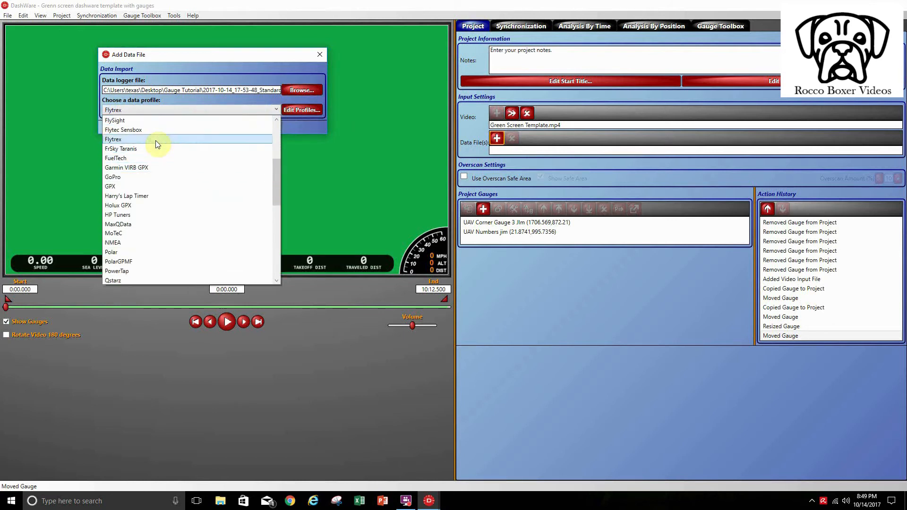
click(154, 138)
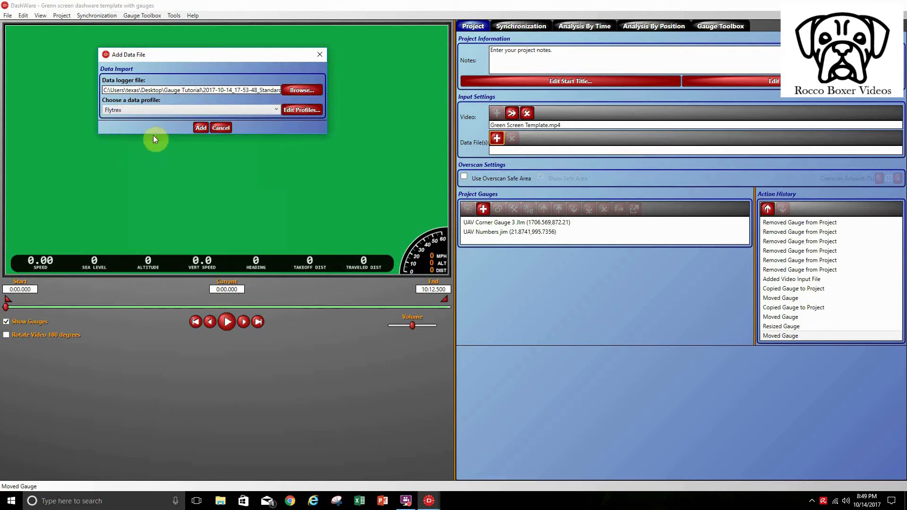
click(200, 127)
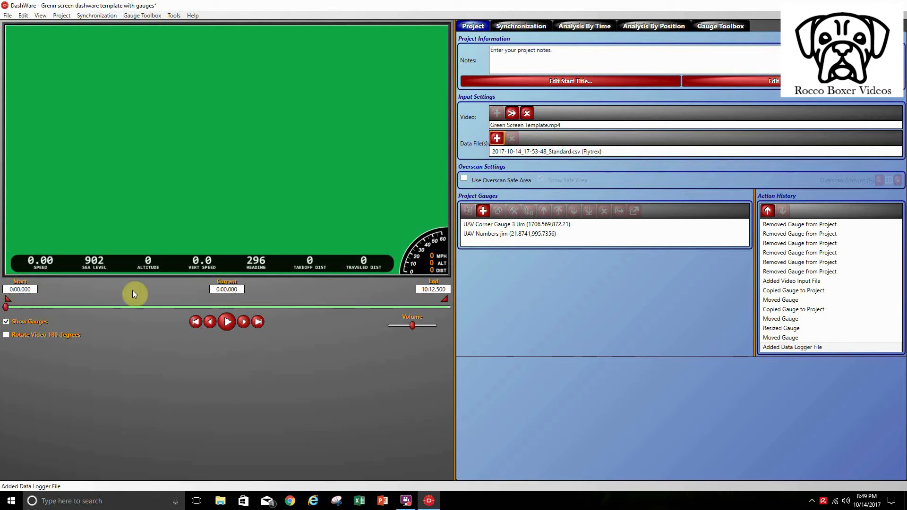
- Preview the gauges up to about 6:20 in the video and trim the video's end to about 6:30
click(226, 322)
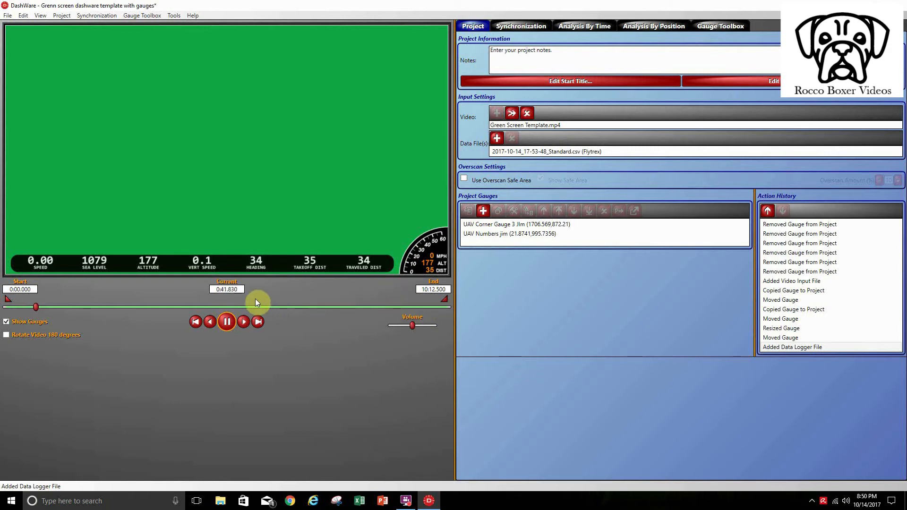
drag(37, 308, 278, 312)
drag(446, 300, 445, 299)
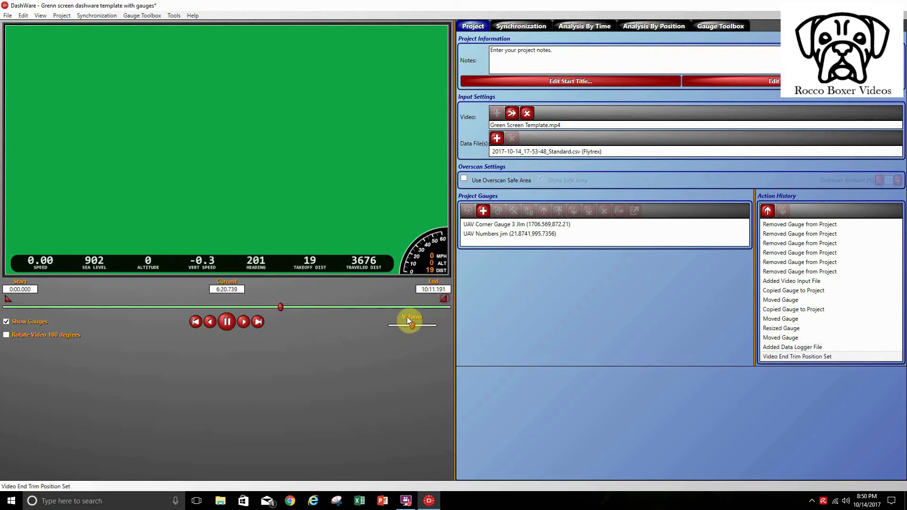
click(227, 321)
drag(443, 299, 283, 299)
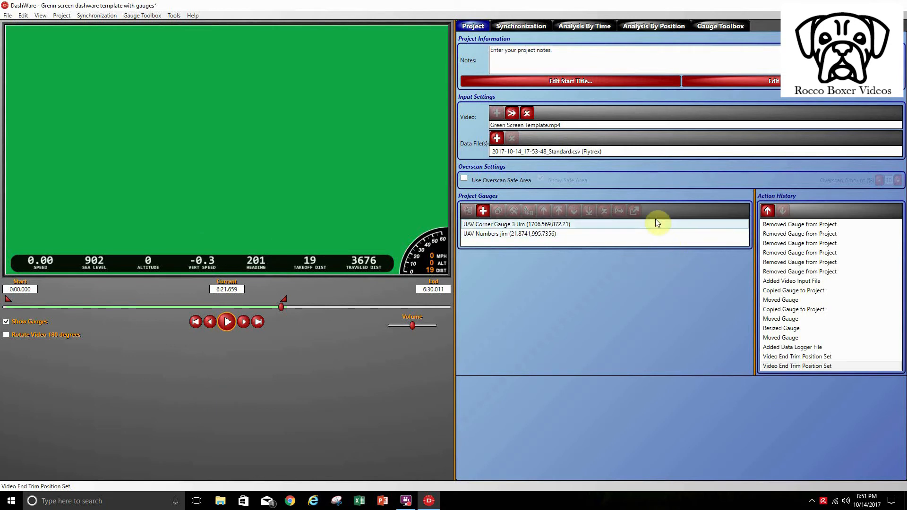
- Begin creating the output video and choose the Gauge Tutorial folder as its destination
click(7, 15)
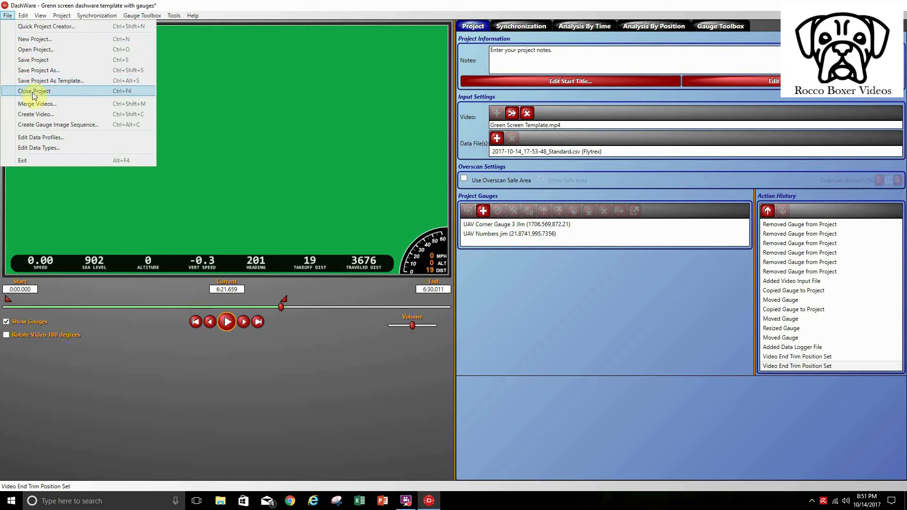
click(36, 116)
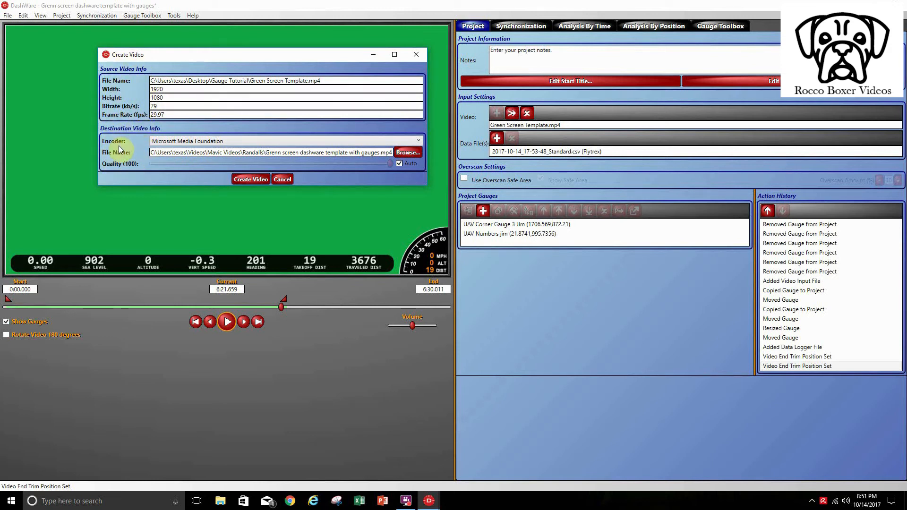
click(408, 152)
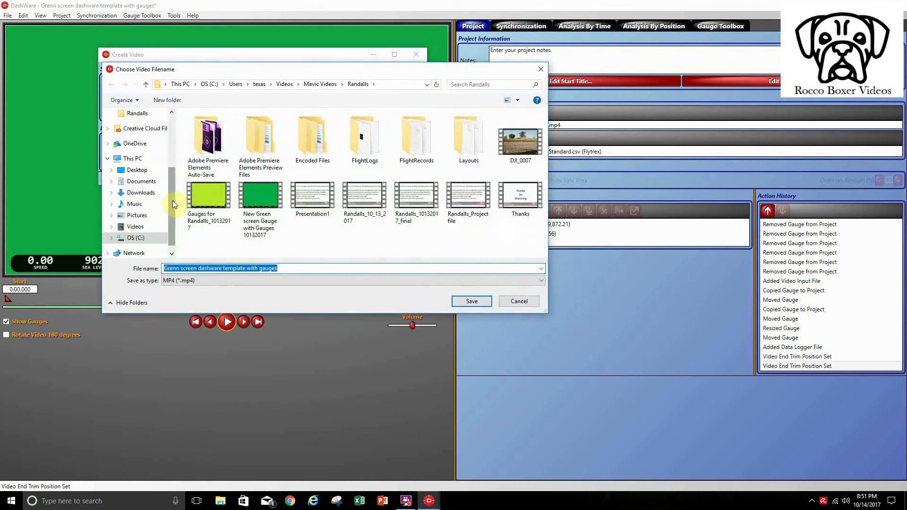
drag(172, 200, 173, 127)
click(151, 177)
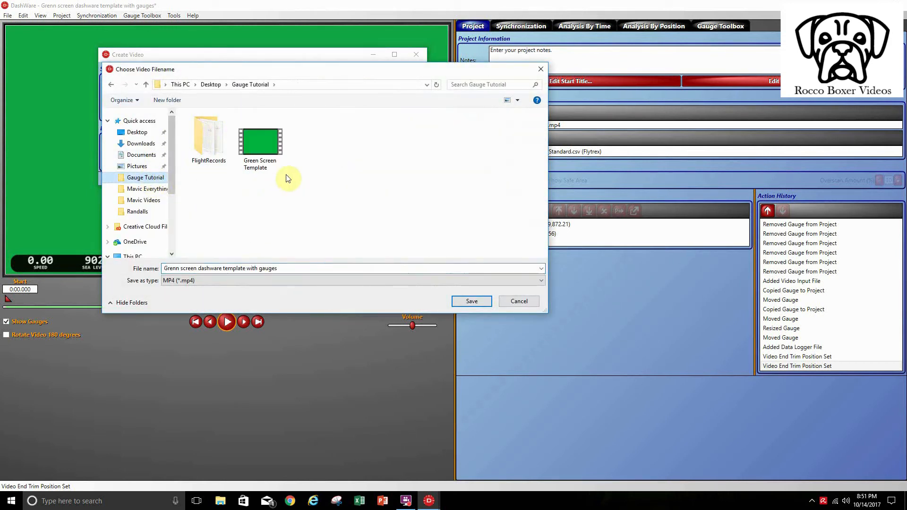
- Name the output video "Quarry Gauge File" and create it as an MP4 with the Microsoft Media Foundation encoder
click(285, 268)
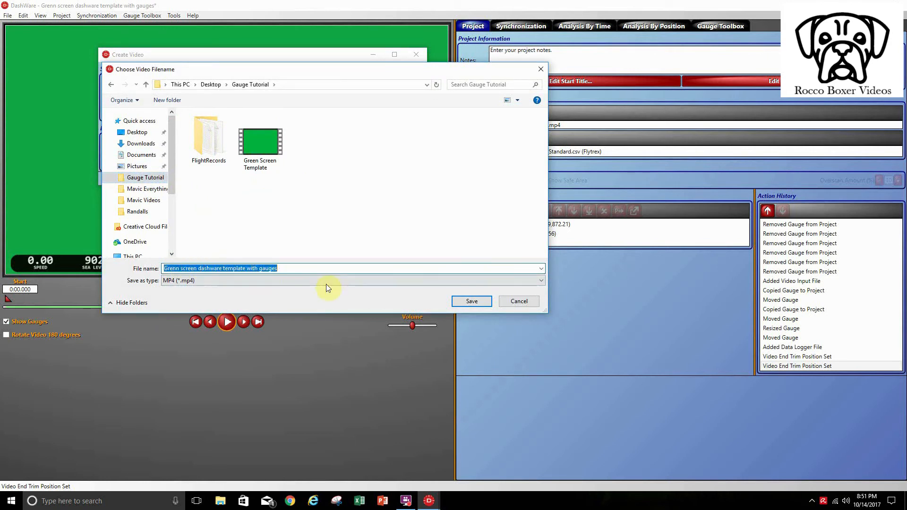
click(293, 268)
drag(294, 267, 166, 261)
text(Quarry G)
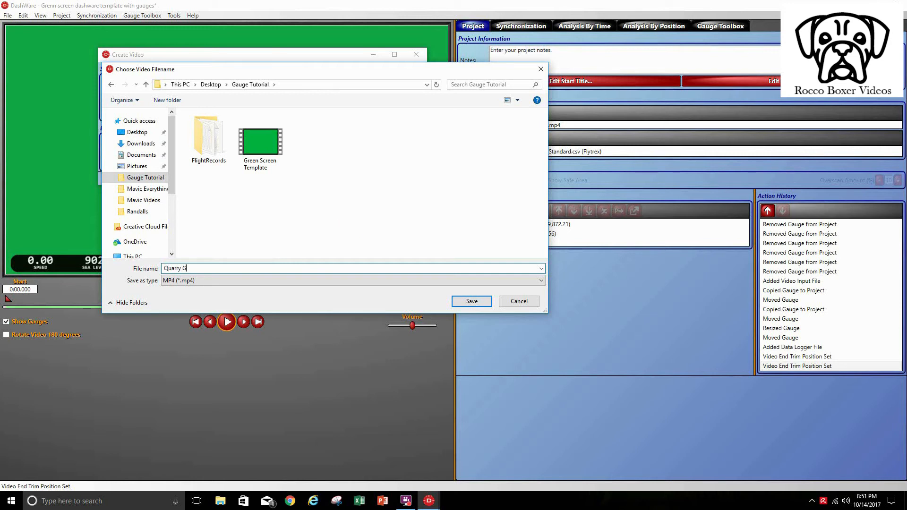
text(auge File)
click(472, 302)
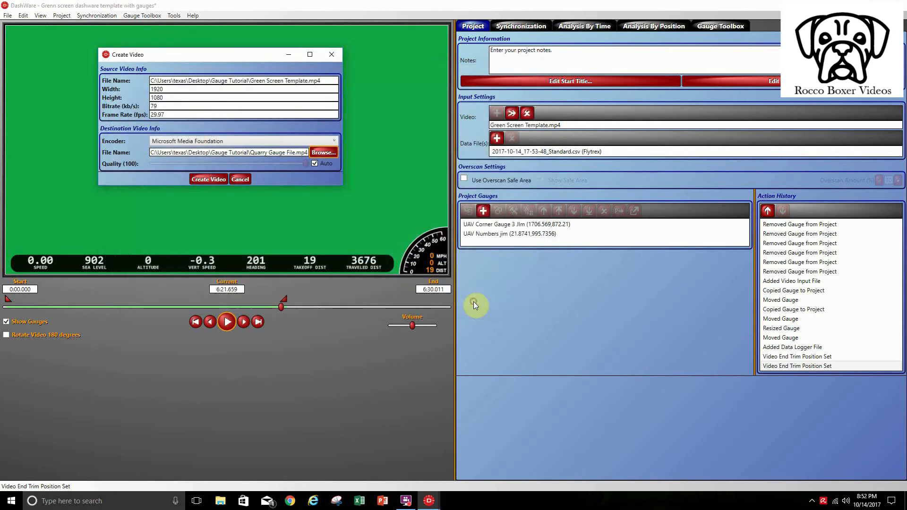
click(208, 179)
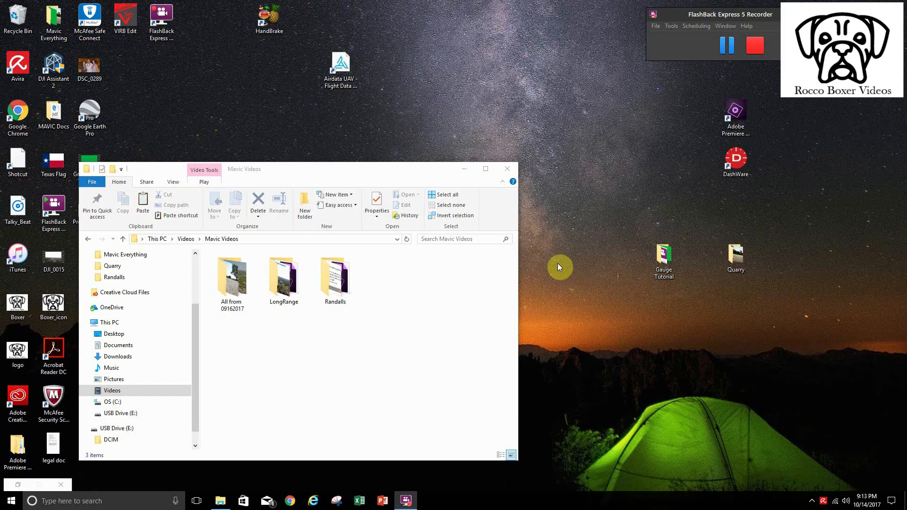
- Close the Mavic Videos folder window and launch the Adobe Premiere Elements 15 video editor
click(507, 169)
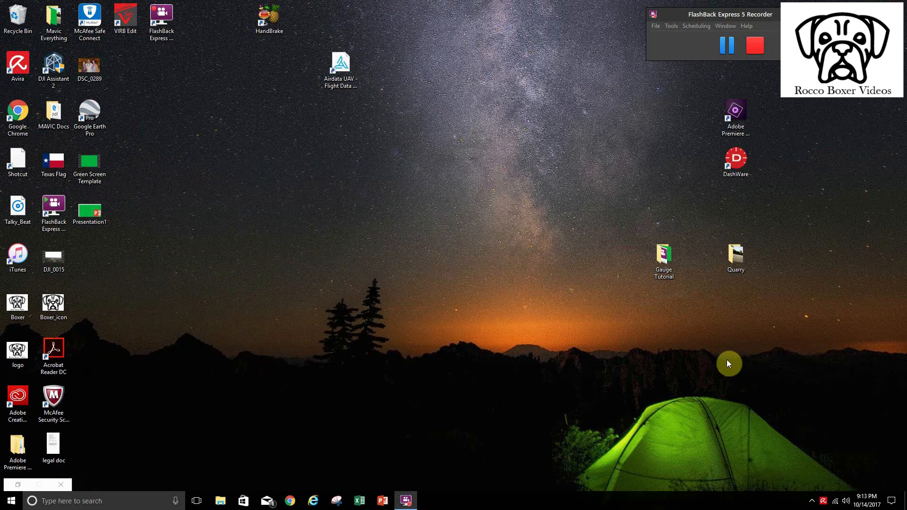
double_click(736, 118)
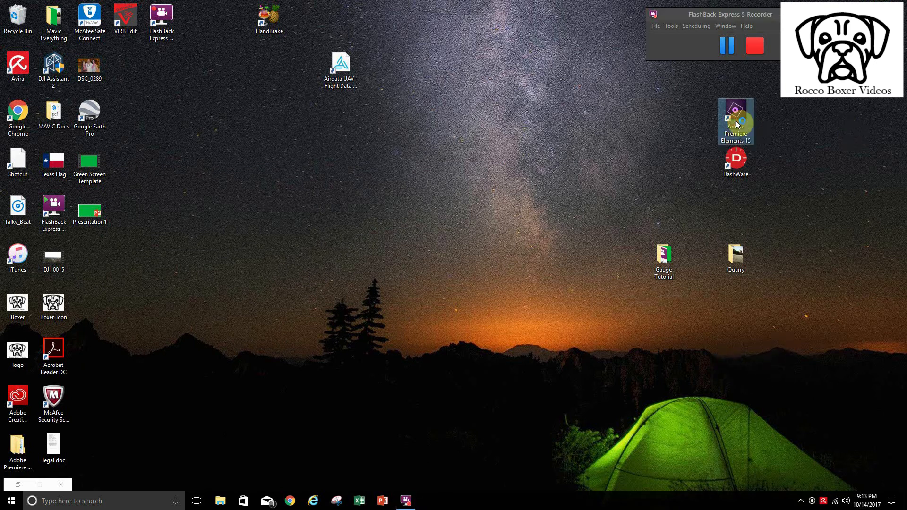
click(565, 352)
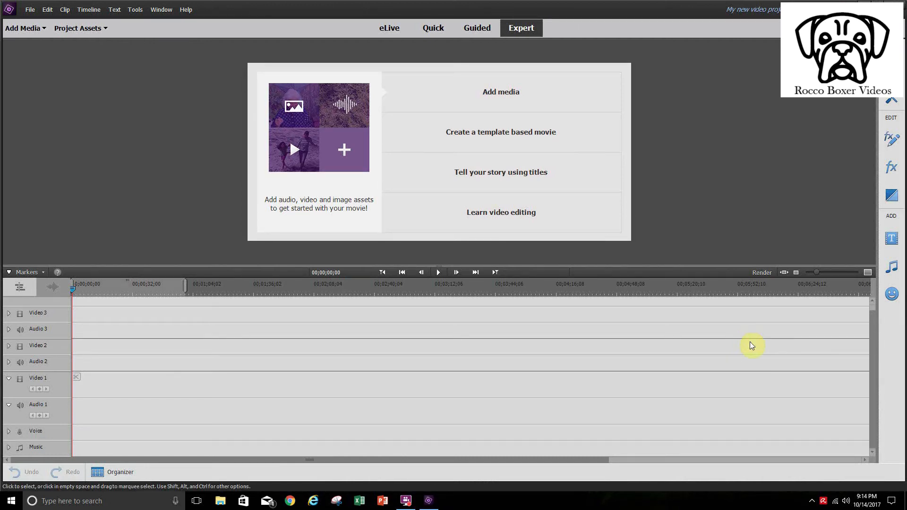
- Import the DJI_0008 video from the Quarry folder on the Desktop into the project
click(540, 90)
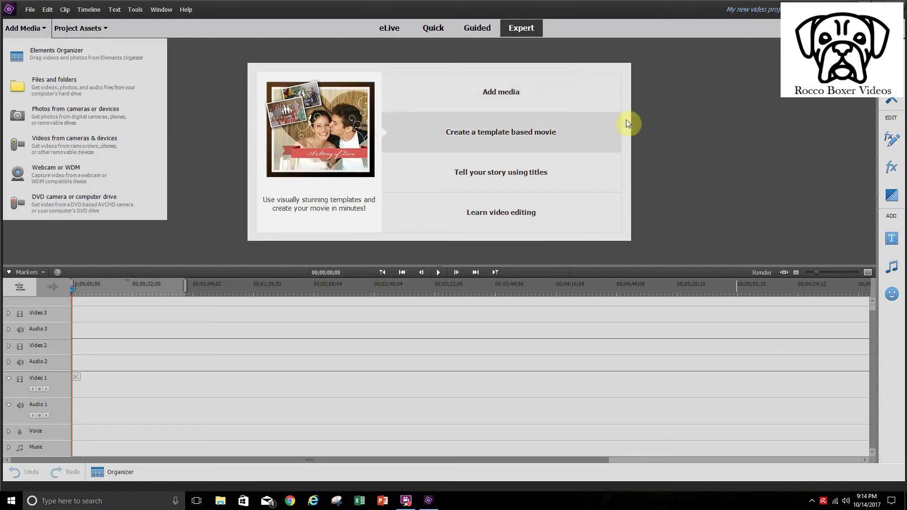
click(17, 87)
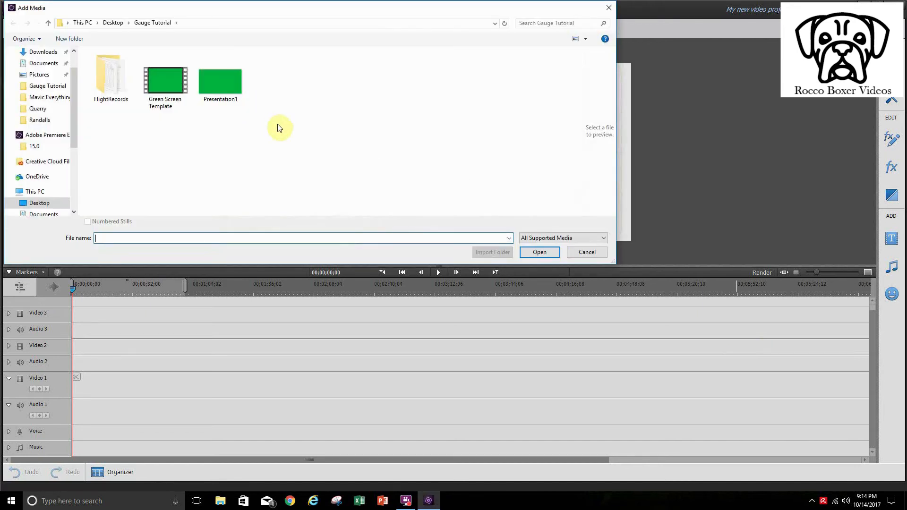
drag(72, 119, 74, 103)
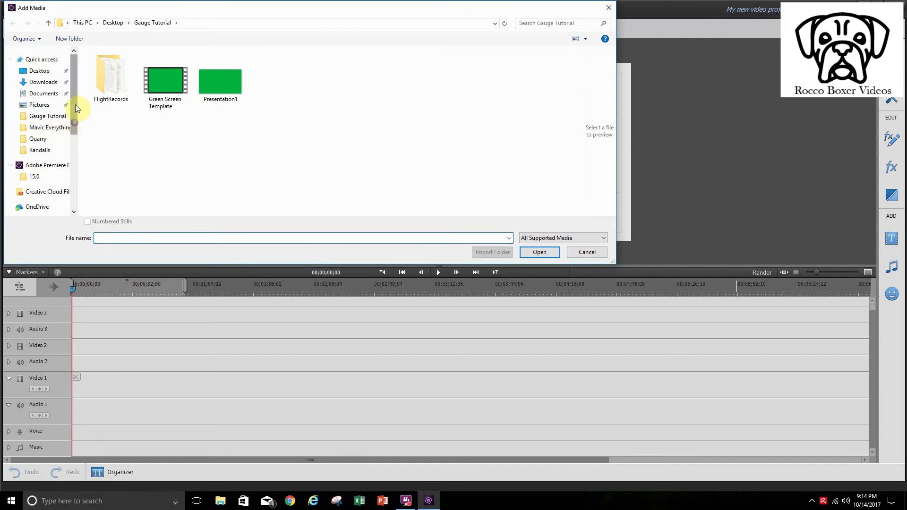
drag(75, 112, 78, 87)
click(54, 71)
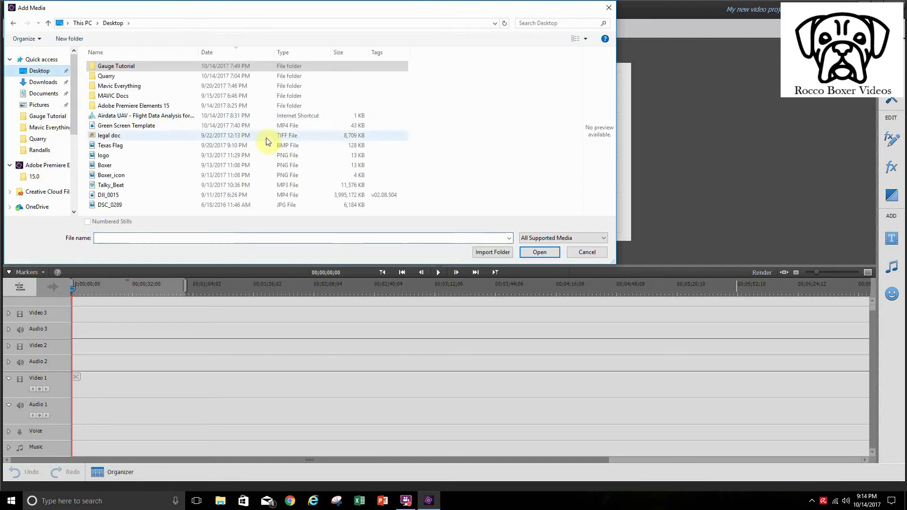
double_click(105, 76)
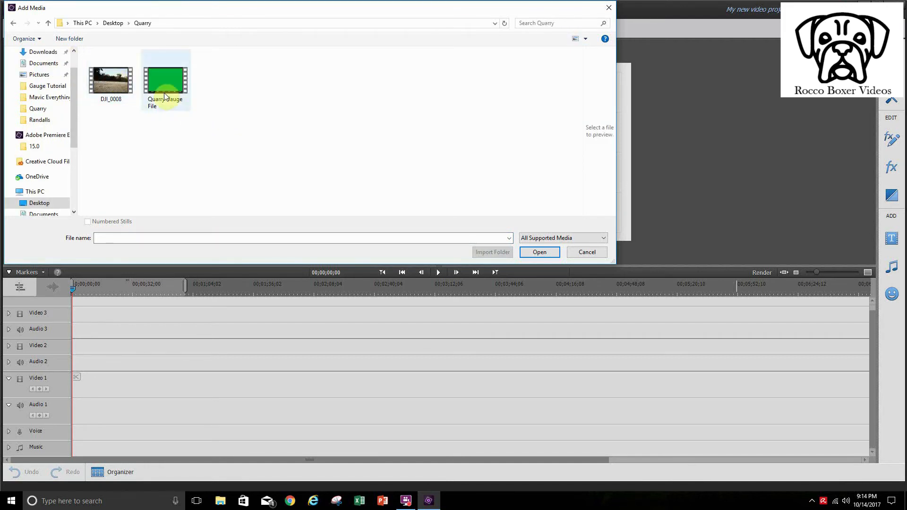
click(108, 82)
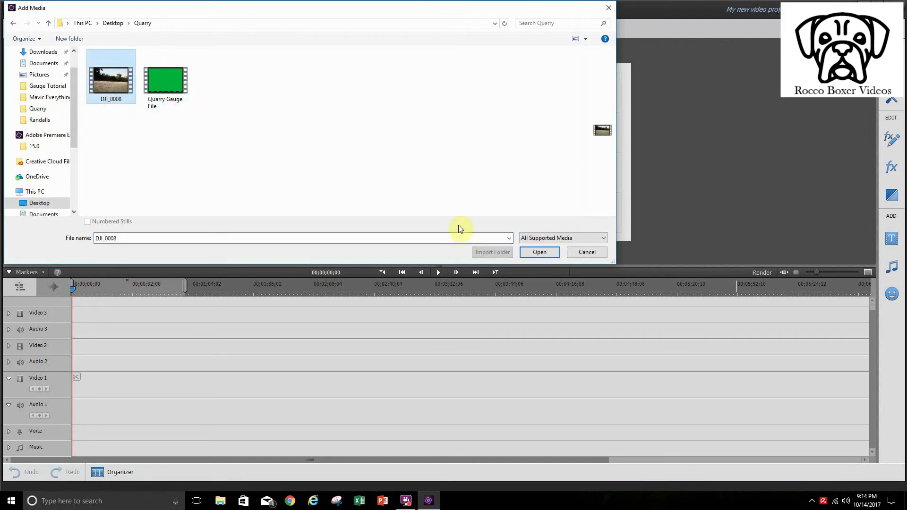
click(541, 253)
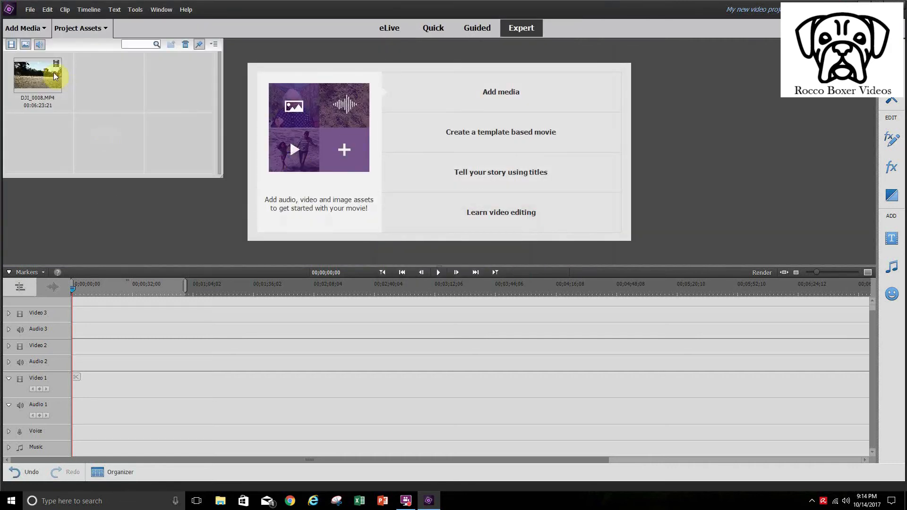
- Import the Quarry Gauge File video from the Quarry folder into the project
click(509, 99)
click(80, 85)
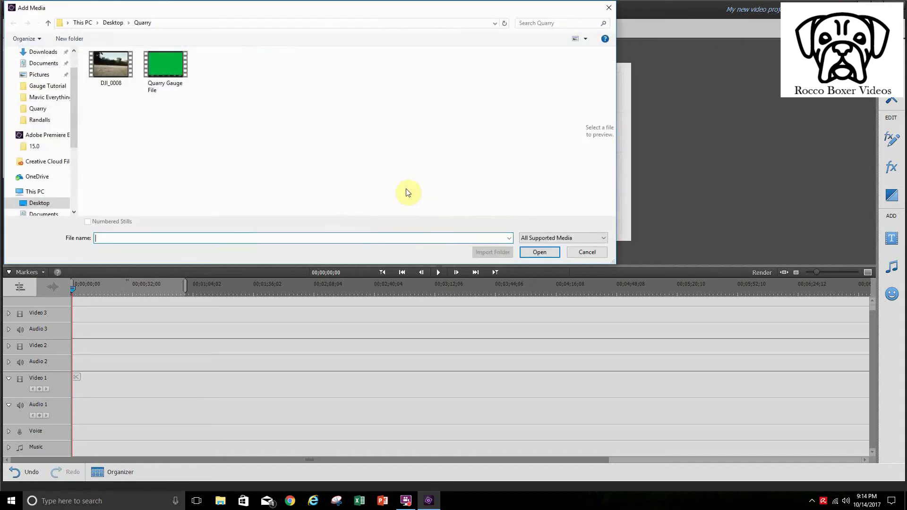
click(177, 85)
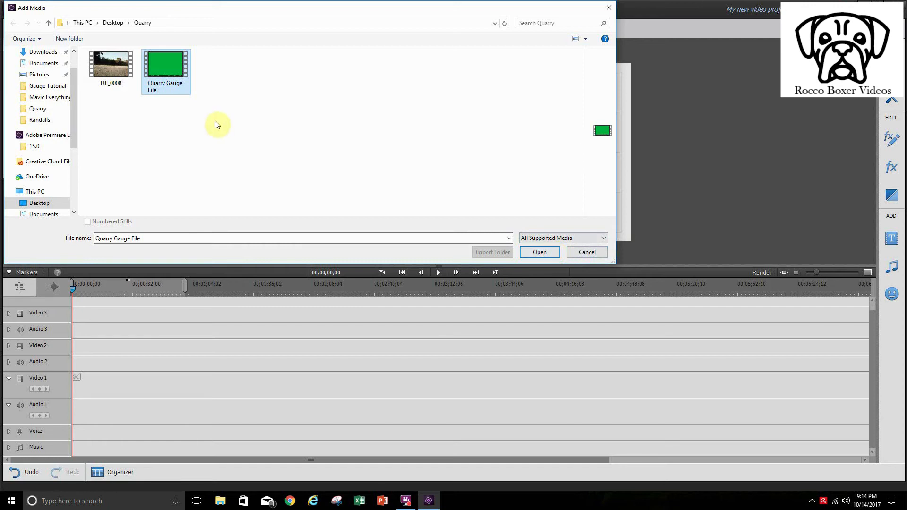
click(542, 253)
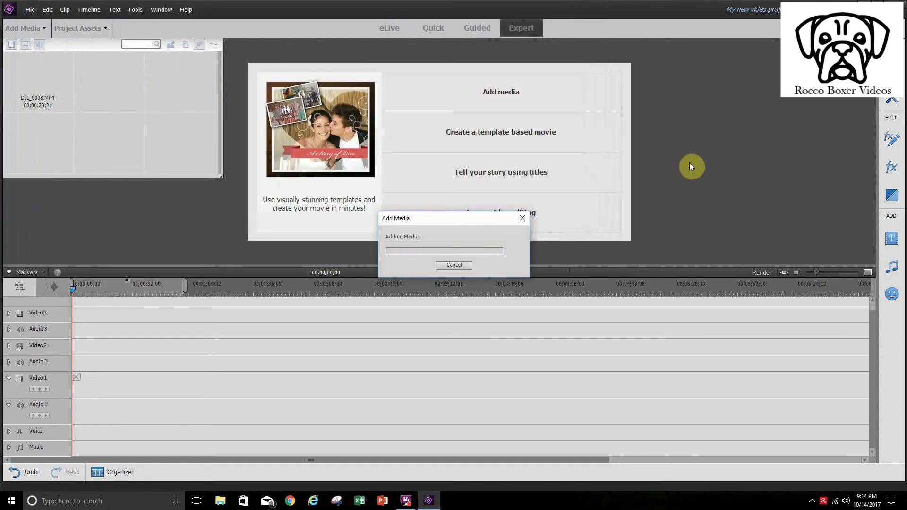
- Place DJI_0008.MP4 on Video 1 and Quarry Gauge File on Video 2, both from the timeline start, with the gauge clip's audio deleted
drag(45, 101, 72, 387)
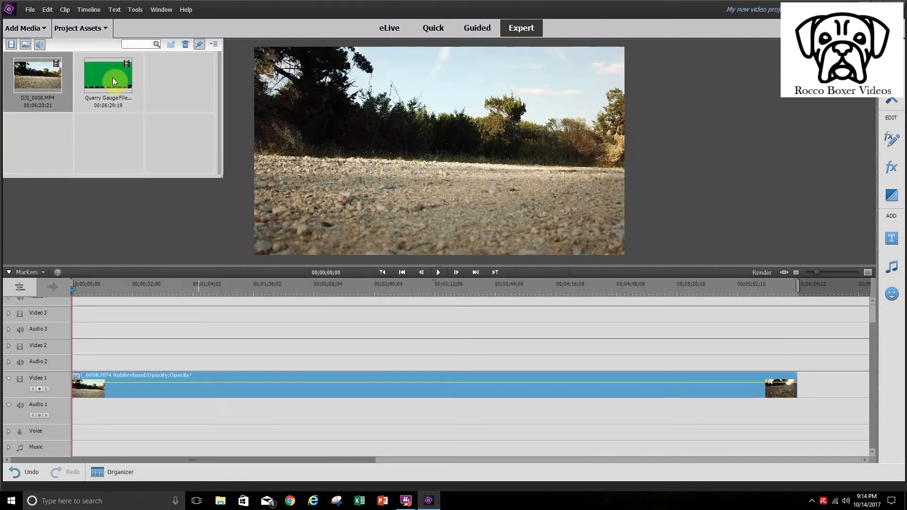
drag(112, 77, 74, 347)
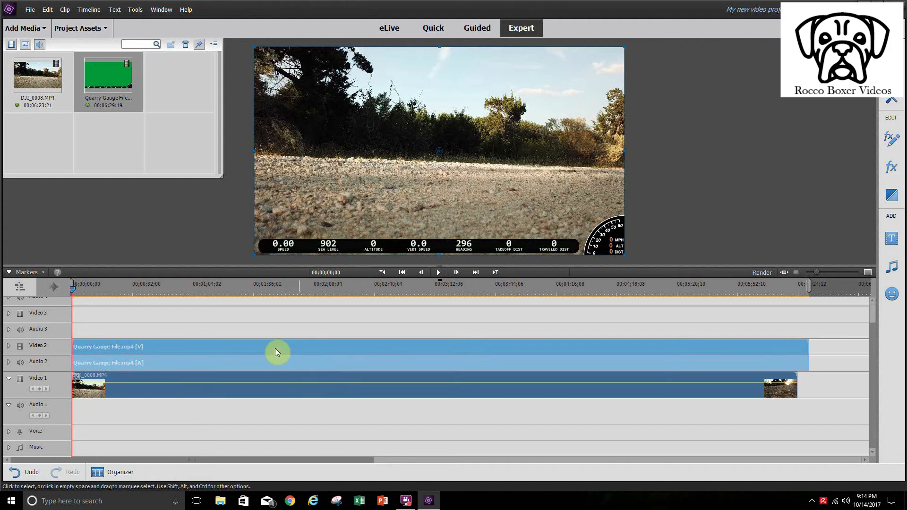
right_click(279, 360)
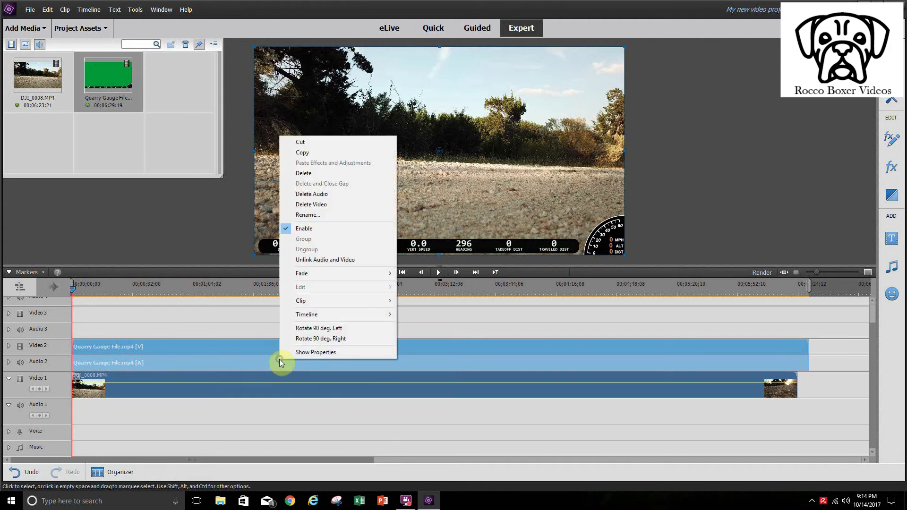
click(335, 194)
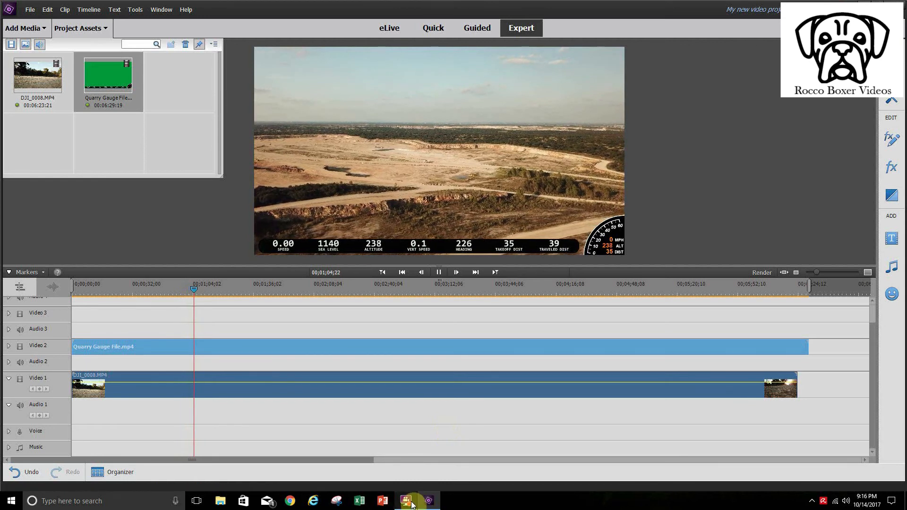
- Play the footage with its gauge overlay for about 8 seconds, and return the playhead to the start
mouse_move(412, 504)
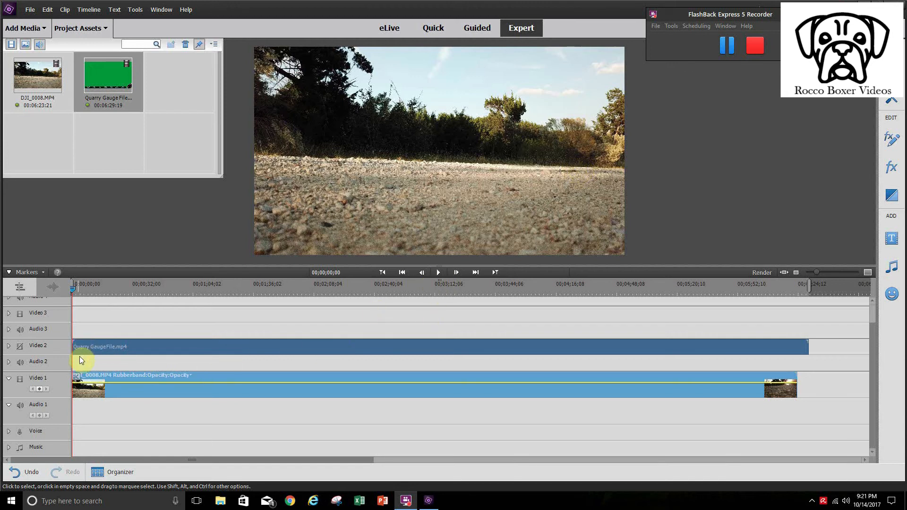
click(438, 273)
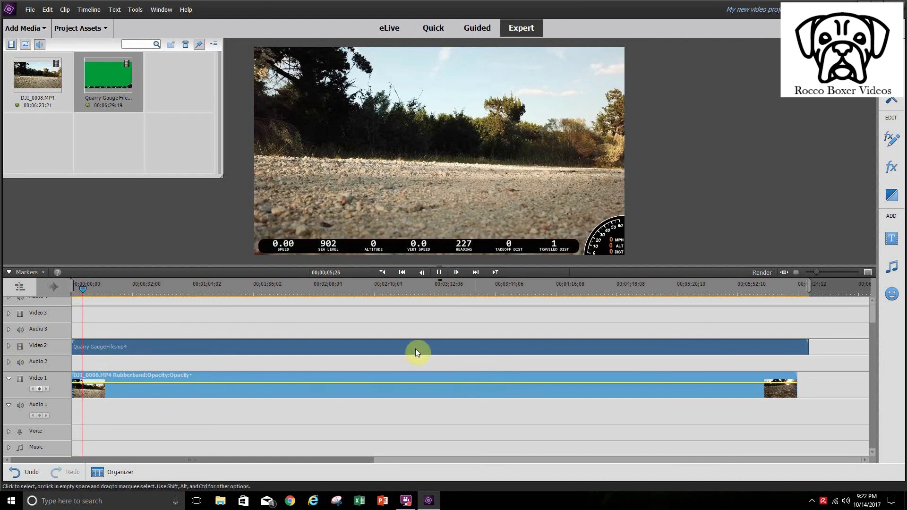
click(436, 272)
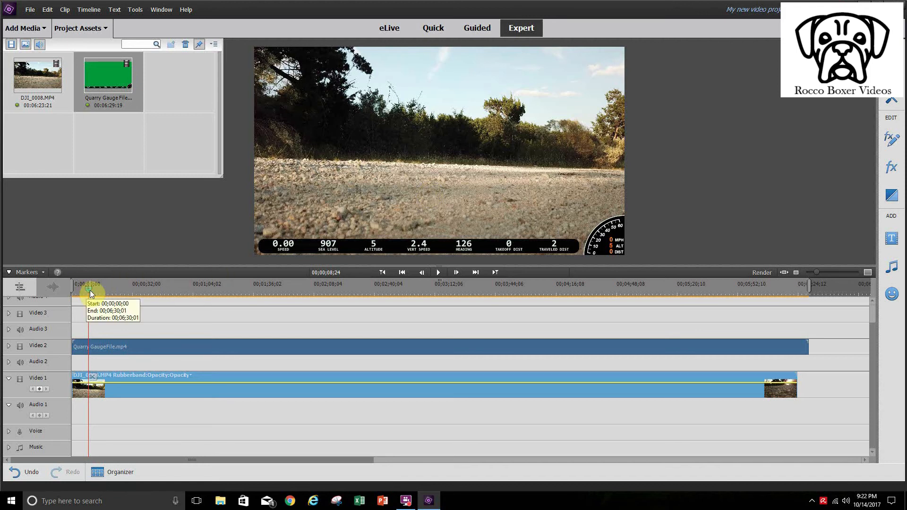
drag(81, 290, 68, 291)
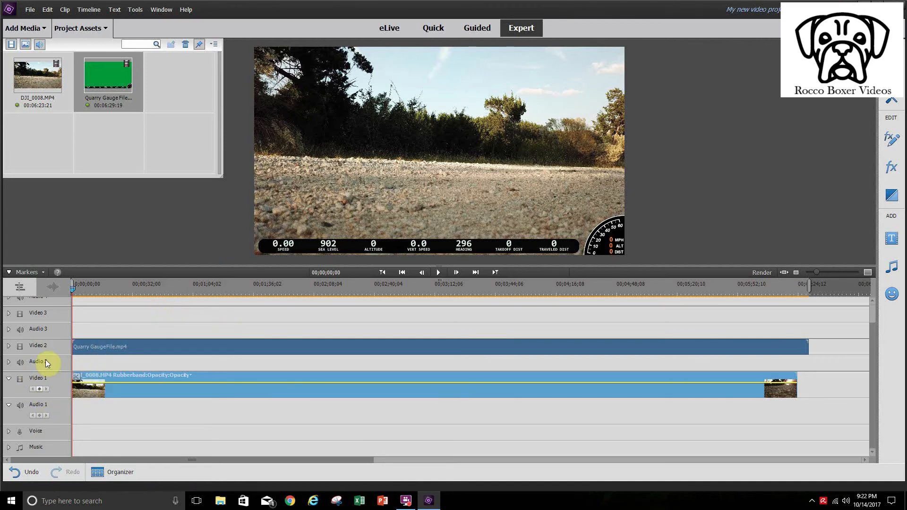
- Hide the Video 1 track, play the gauges alone, and step back to their takeoff frame at 00;00;07;14
click(20, 380)
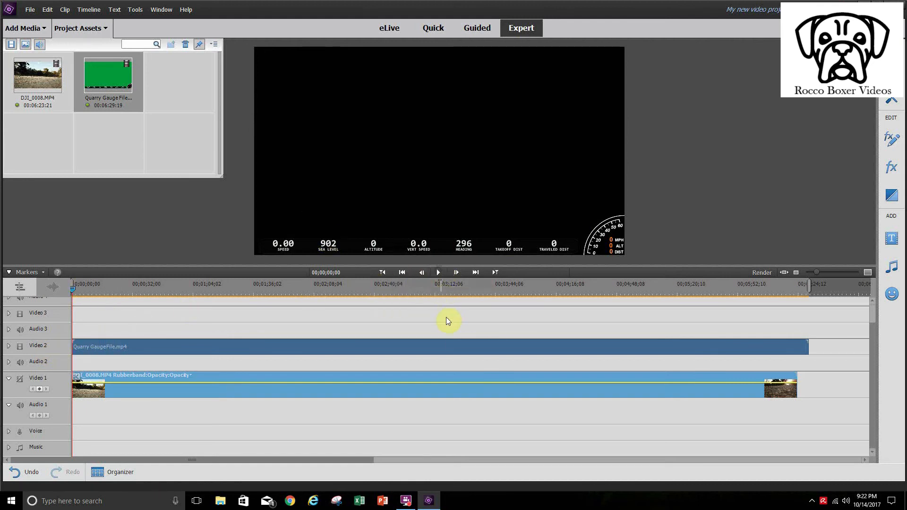
key(space)
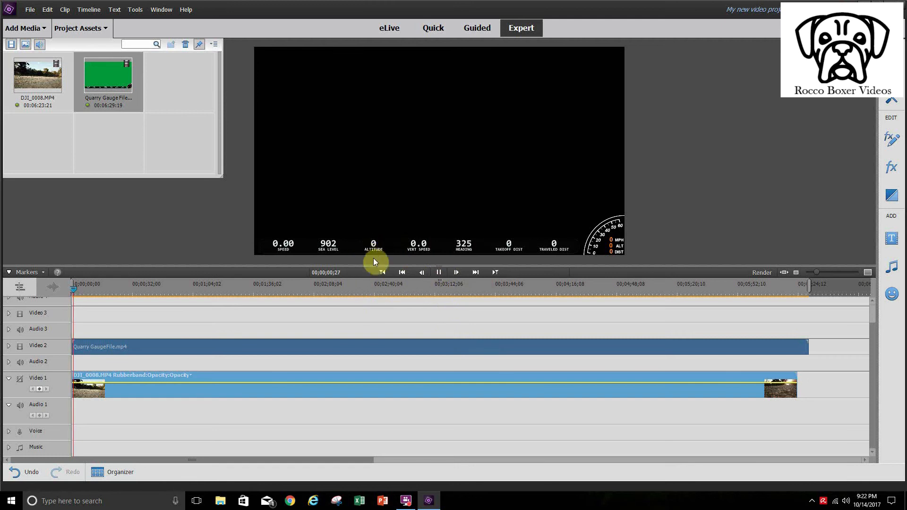
click(441, 272)
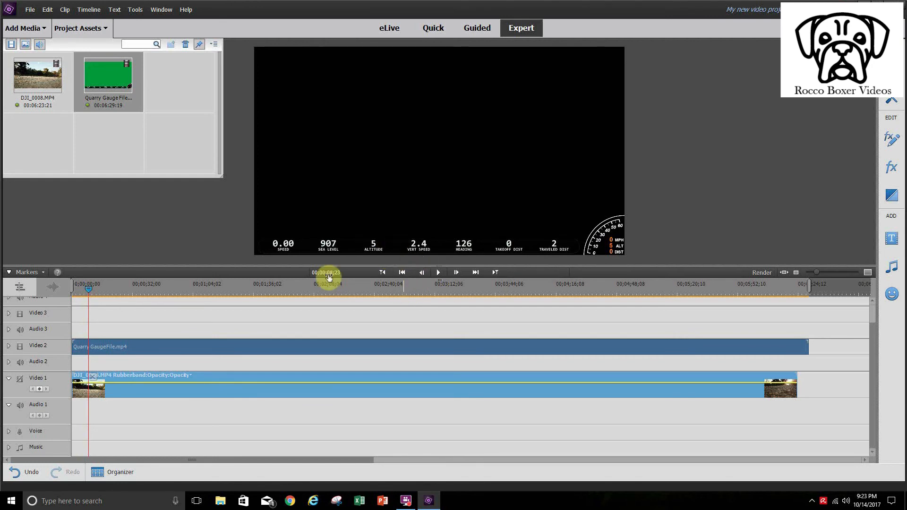
click(423, 271)
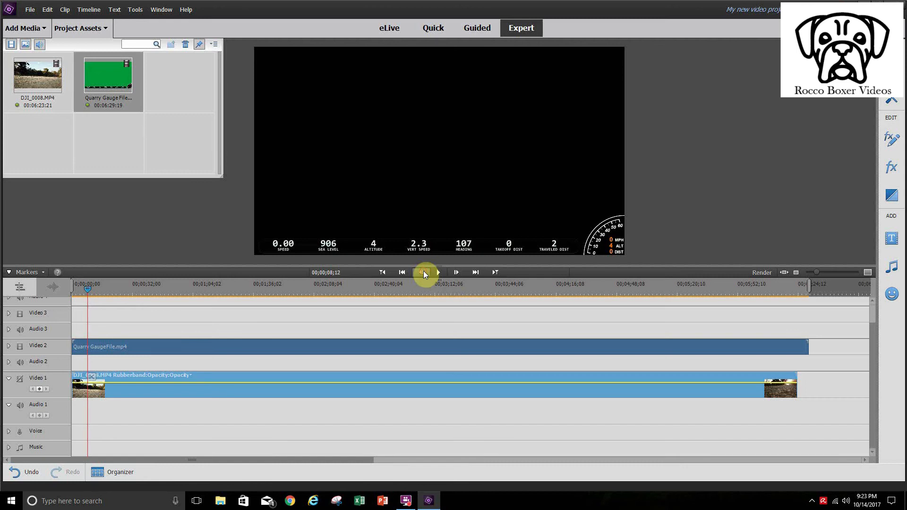
click(424, 271)
click(424, 271)
click(424, 273)
click(424, 272)
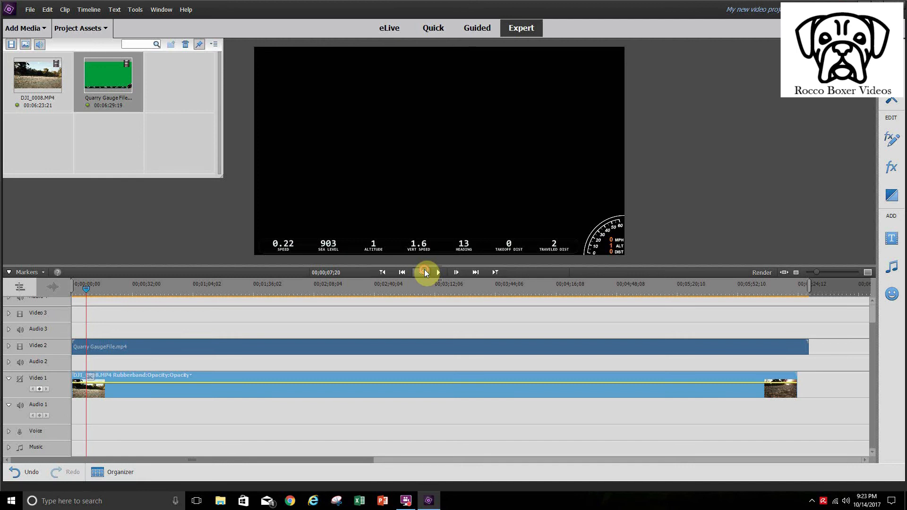
click(424, 272)
click(424, 272)
click(424, 272)
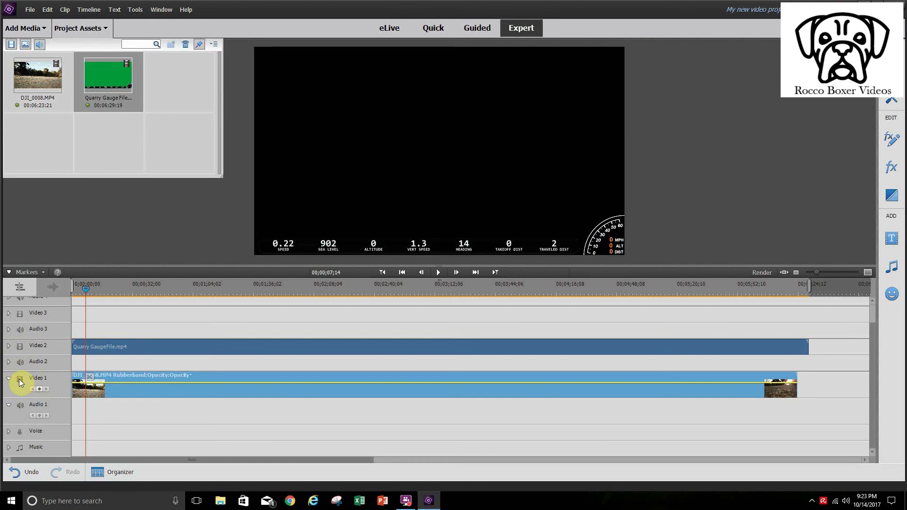
- Show Video 1, hide Video 2, and play the drone footage alone from the start to about 9 seconds
click(19, 380)
click(20, 348)
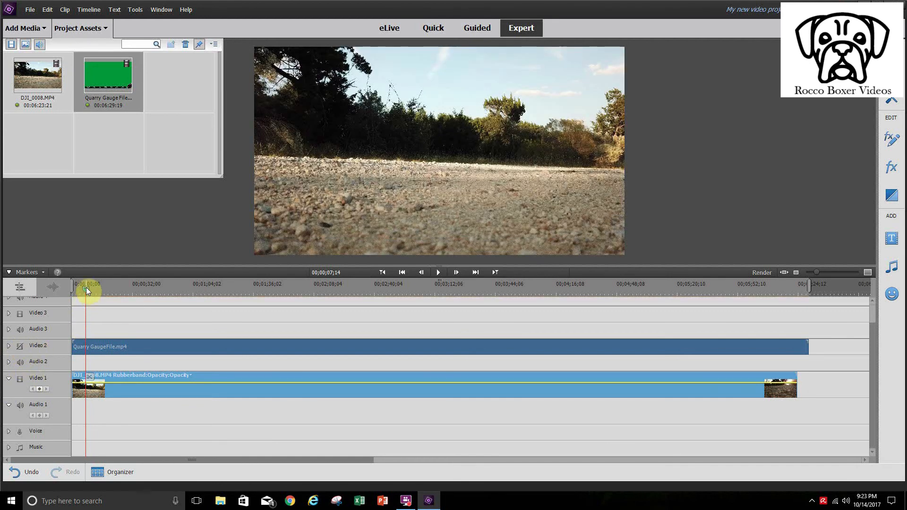
drag(86, 288, 70, 288)
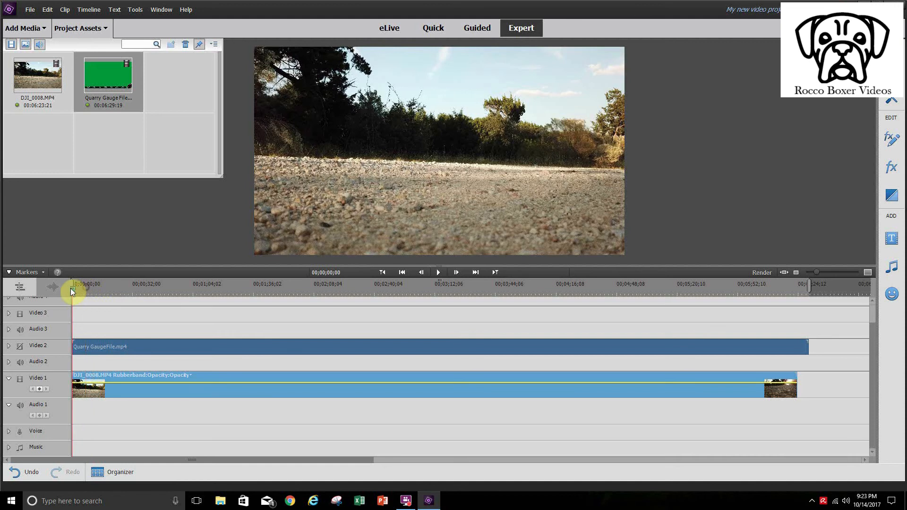
click(440, 273)
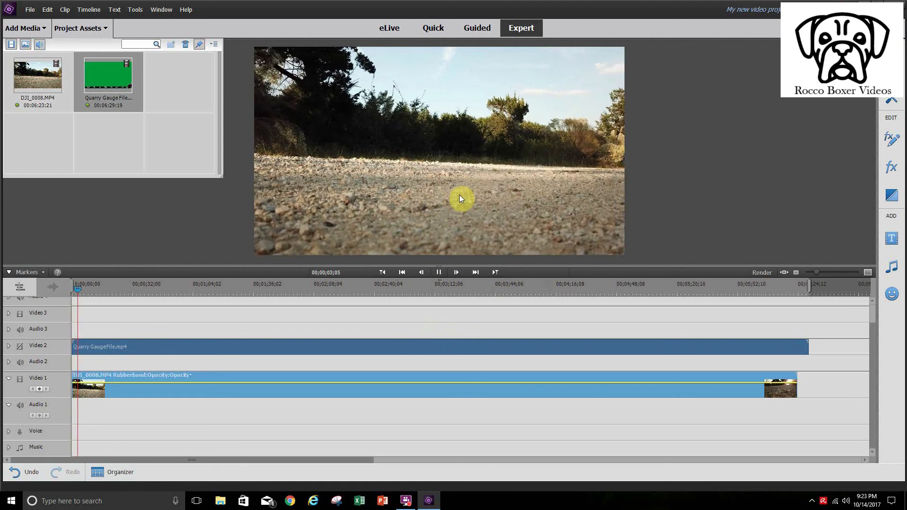
click(438, 272)
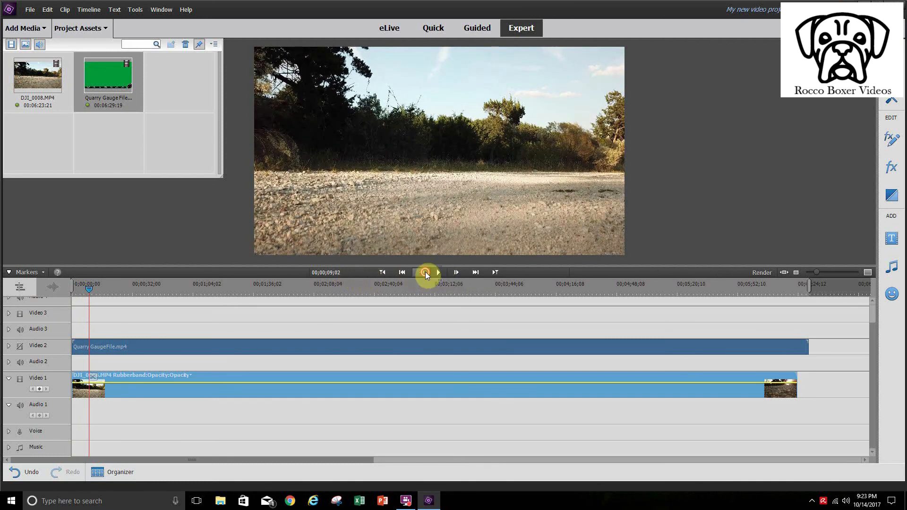
- Step the playhead back frame by frame to the drone's takeoff frame at 00;00;08;19
click(426, 272)
click(425, 272)
click(426, 272)
click(426, 272)
click(425, 272)
click(426, 272)
click(426, 272)
click(426, 272)
click(425, 273)
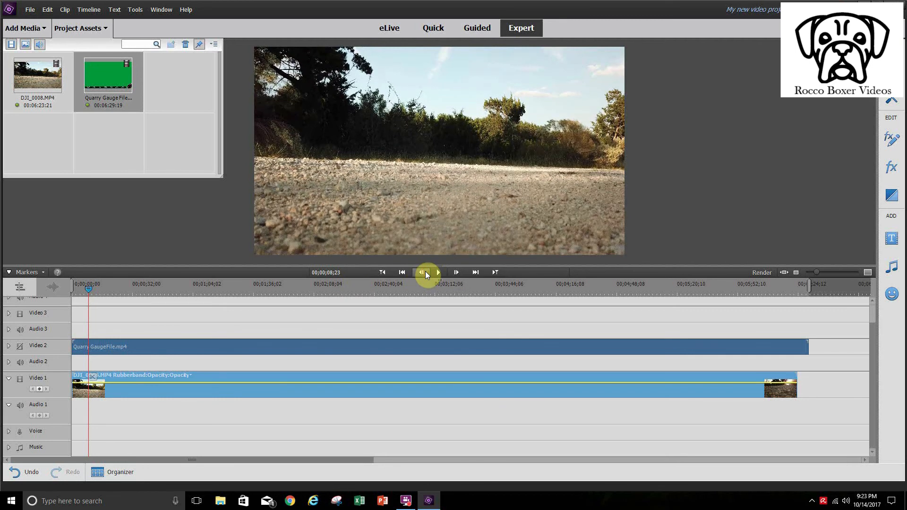
click(425, 272)
click(425, 272)
click(425, 272)
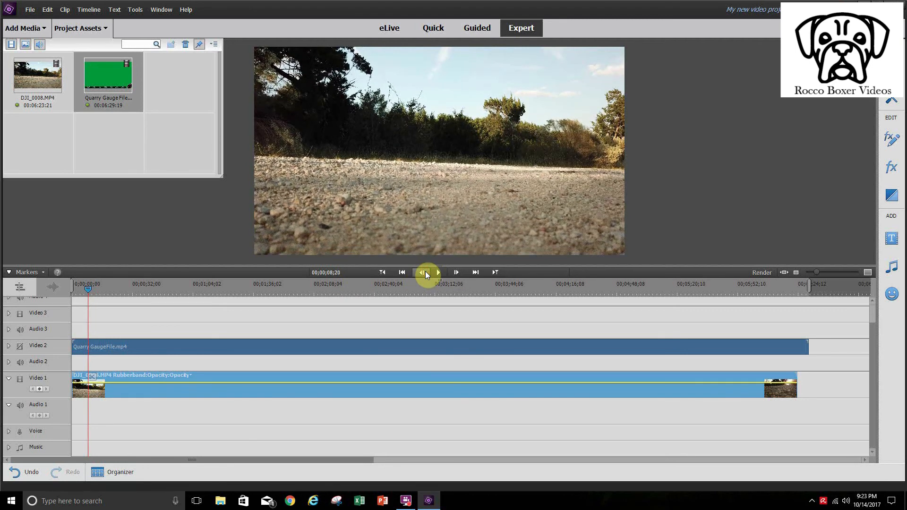
click(425, 273)
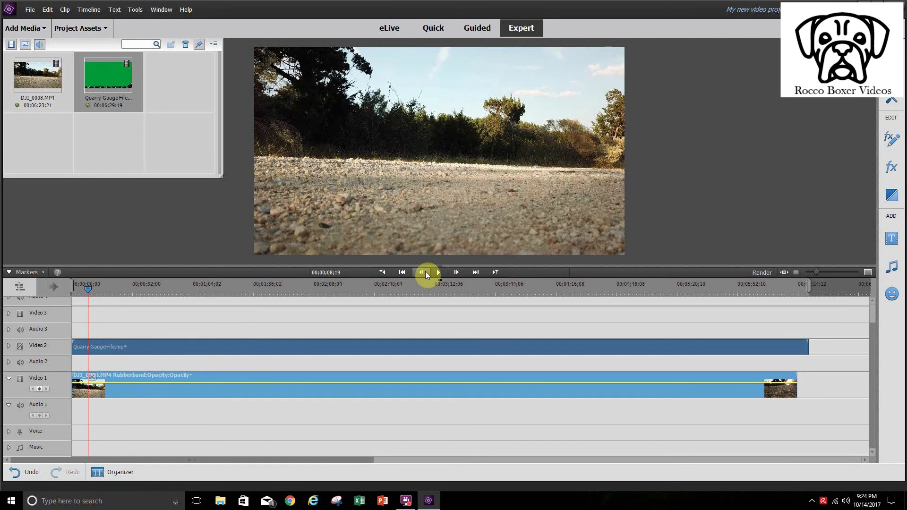
click(426, 272)
click(458, 273)
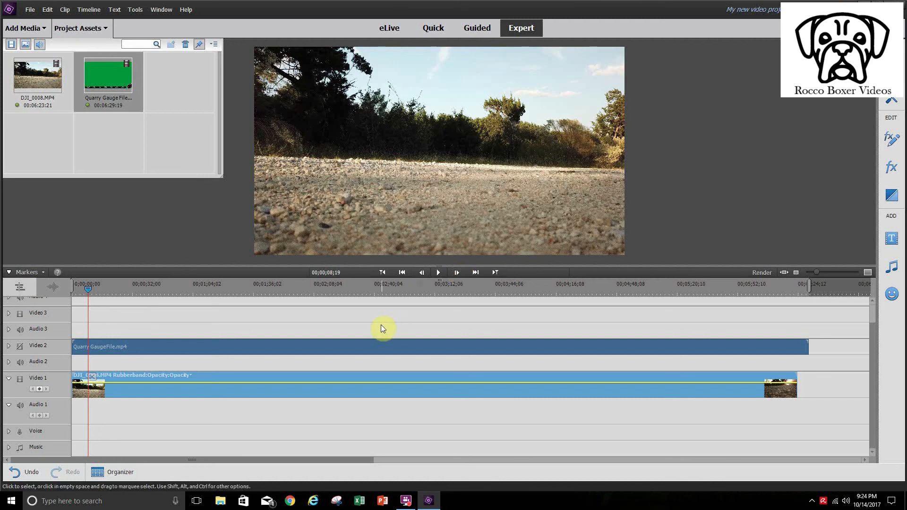
- Split the DJI_0008 clip at 00;00;08;19 and delete its opening piece, with the Video 2 track shown again
click(92, 376)
click(83, 390)
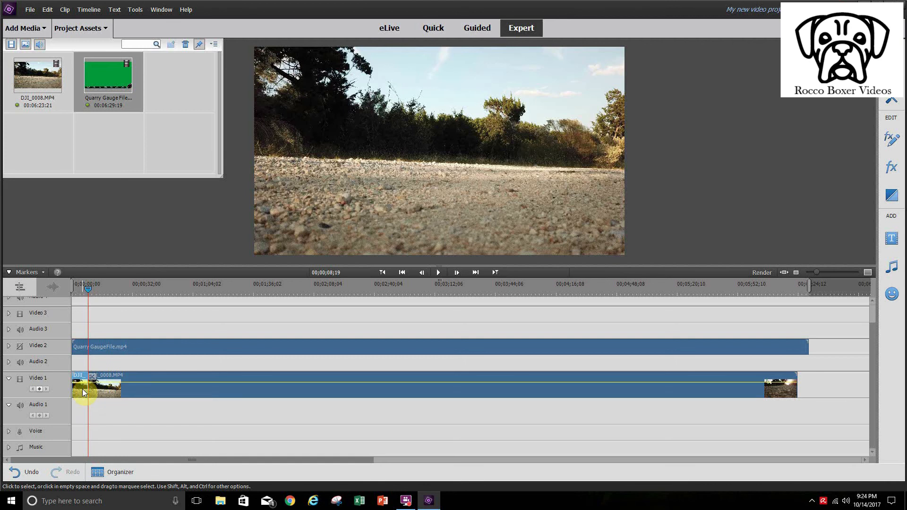
key(Delete)
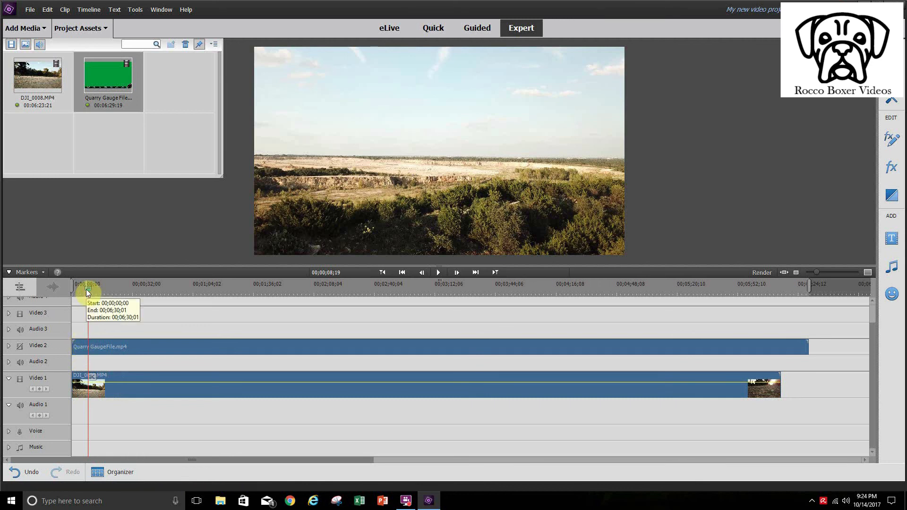
click(19, 346)
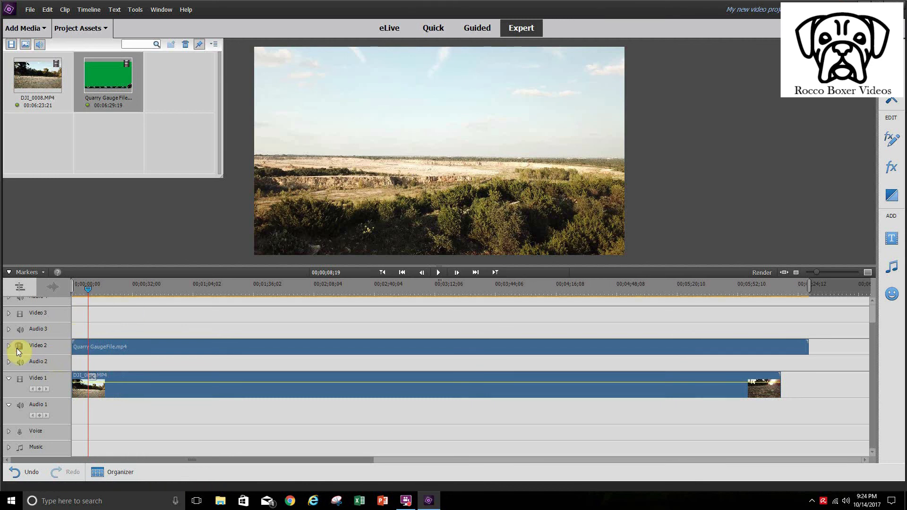
- Hide the Video 1 track and place the playhead on the gauges' takeoff frame at 00;00;07;14
click(19, 380)
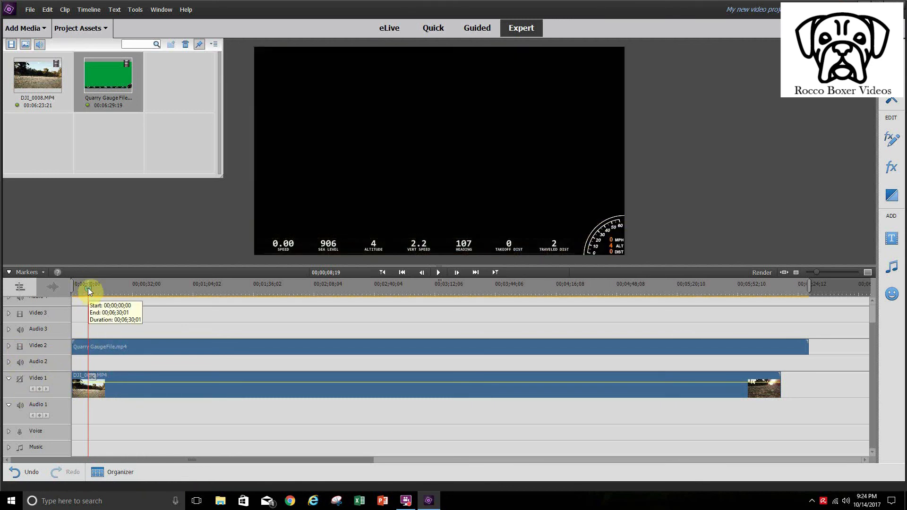
drag(89, 288, 86, 288)
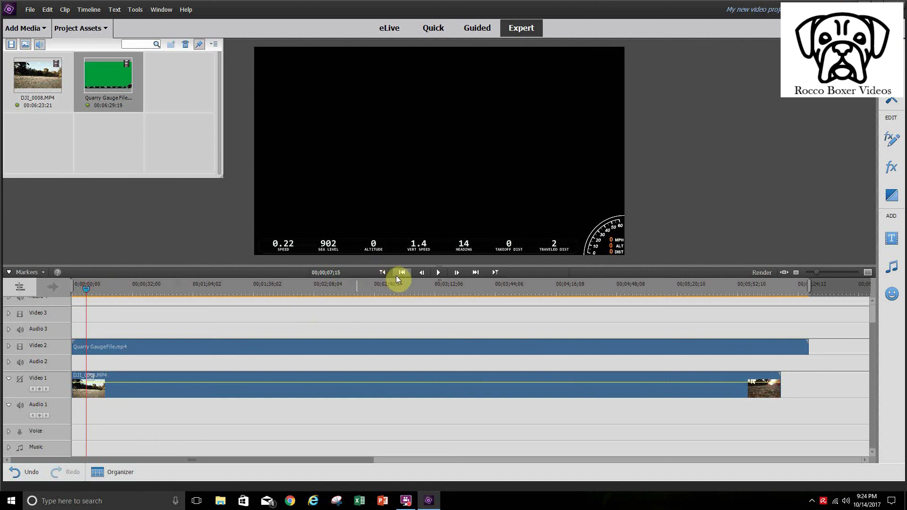
click(427, 277)
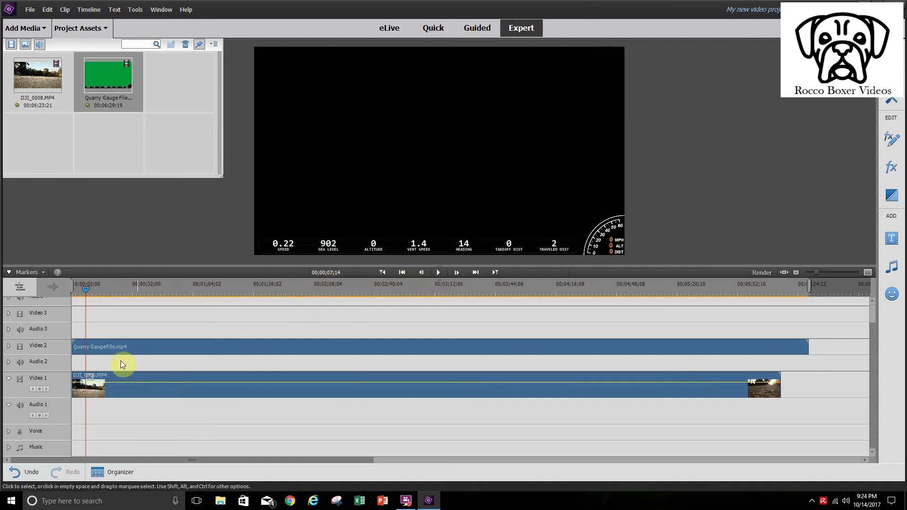
- Split the Quarry Gauge File clip at 00;00;07;14, delete its opening piece, and move the remainder to the start of the timeline
click(98, 348)
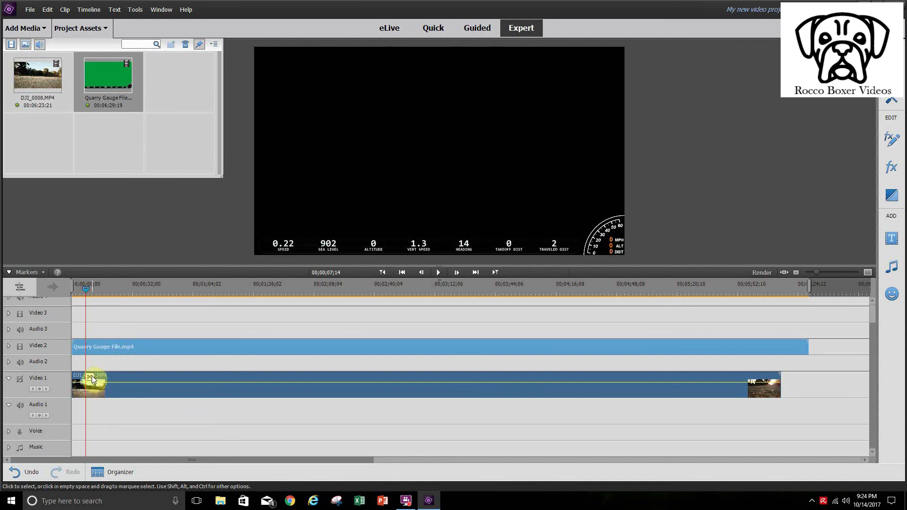
click(92, 376)
click(79, 347)
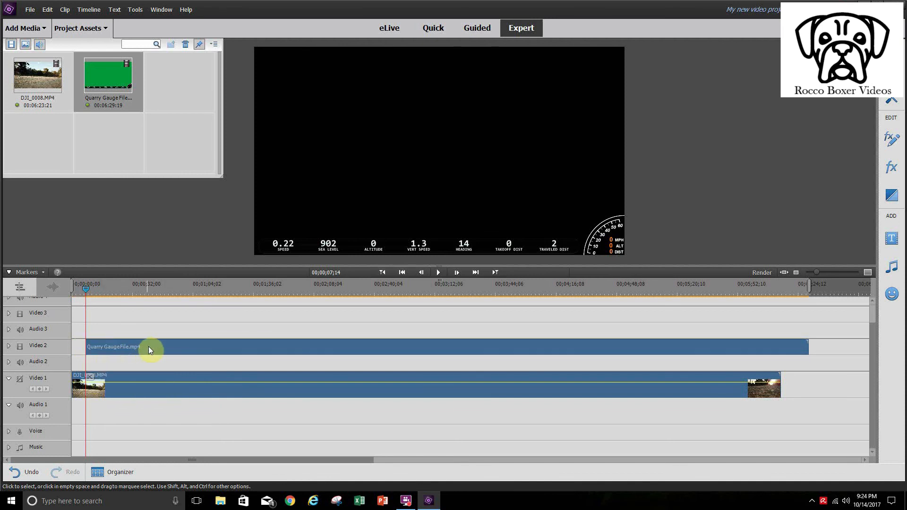
drag(148, 347, 121, 347)
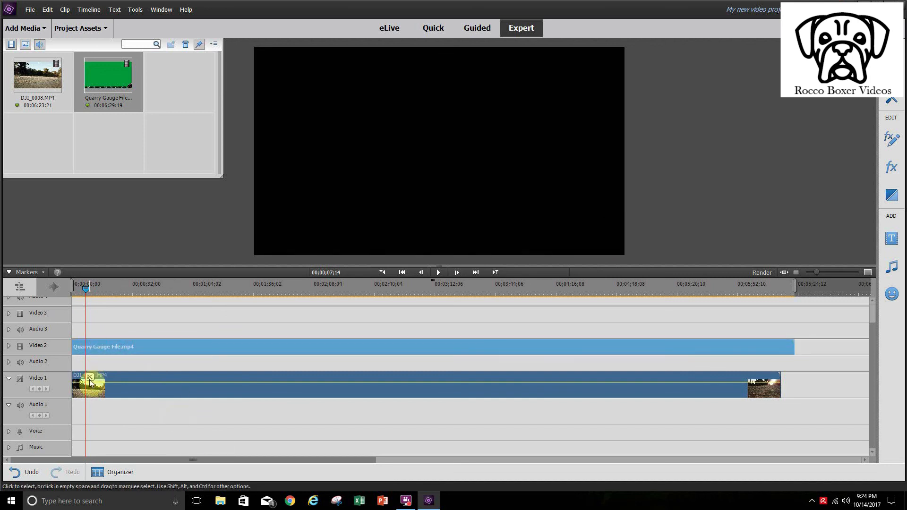
- Show the Video 1 track again and play the gauges over the drone footage from 00;00;00;00 to check their sync
drag(86, 289, 72, 289)
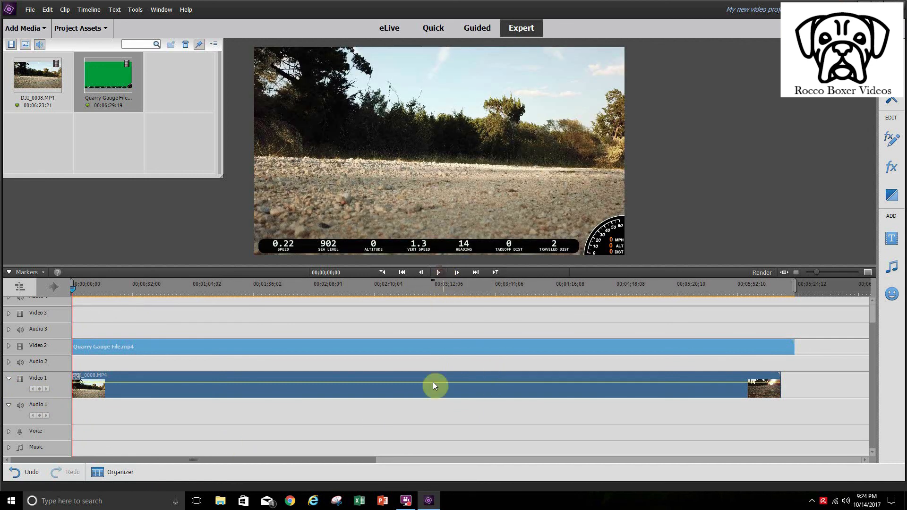
key(space)
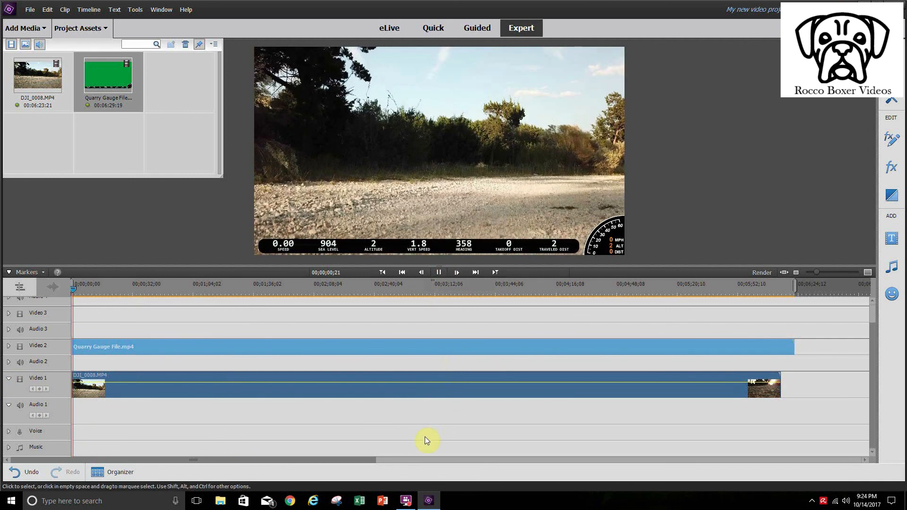